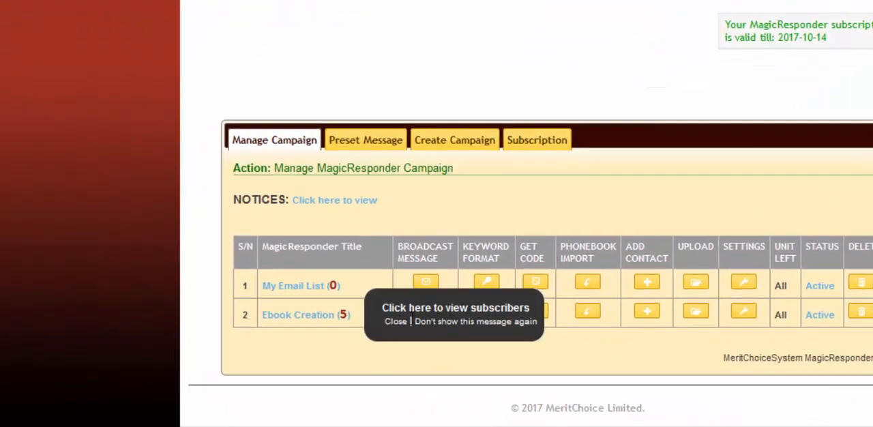
# Step: Open the broadcast message form for the Ebook Creation campaign
pyautogui.click(471, 323)
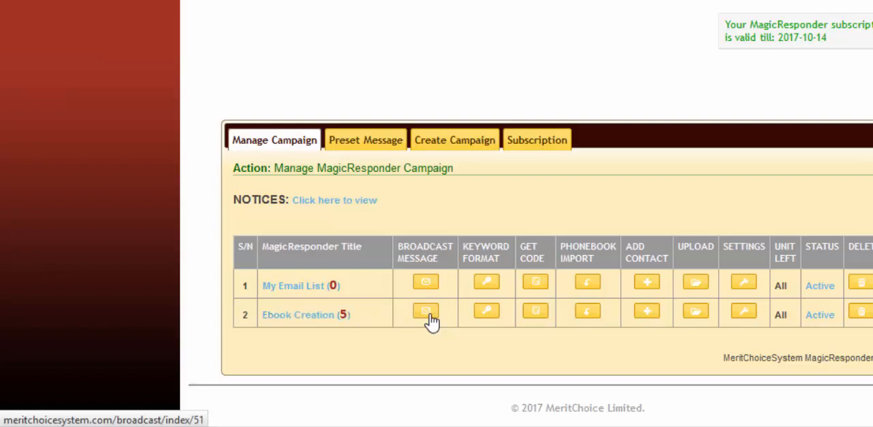
pyautogui.click(430, 320)
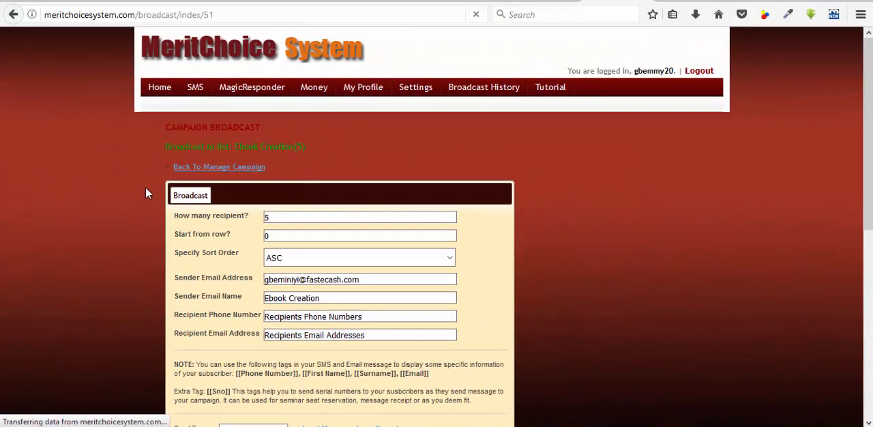
# Step: Set the broadcast's send type to email
pyautogui.scroll(-7, 144, 167)
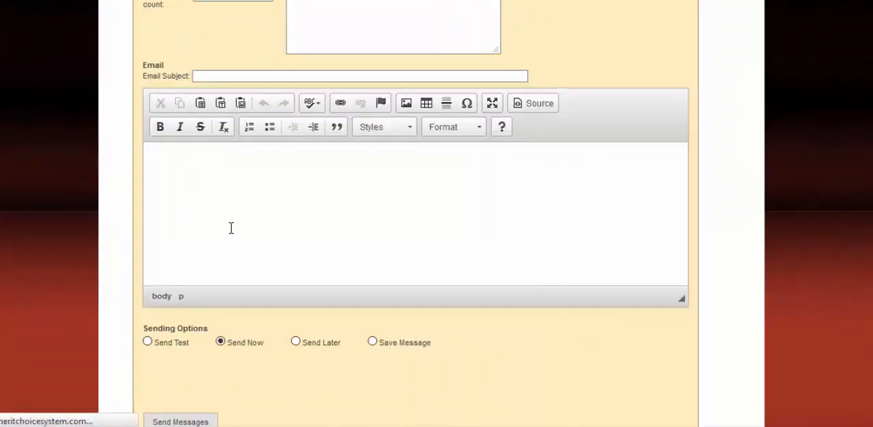
pyautogui.scroll(3, 242, 279)
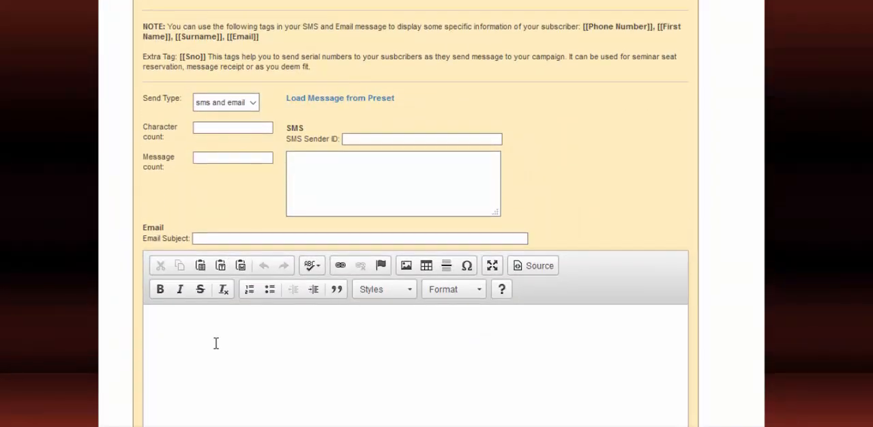
pyautogui.scroll(-3, 214, 341)
pyautogui.scroll(5, 207, 236)
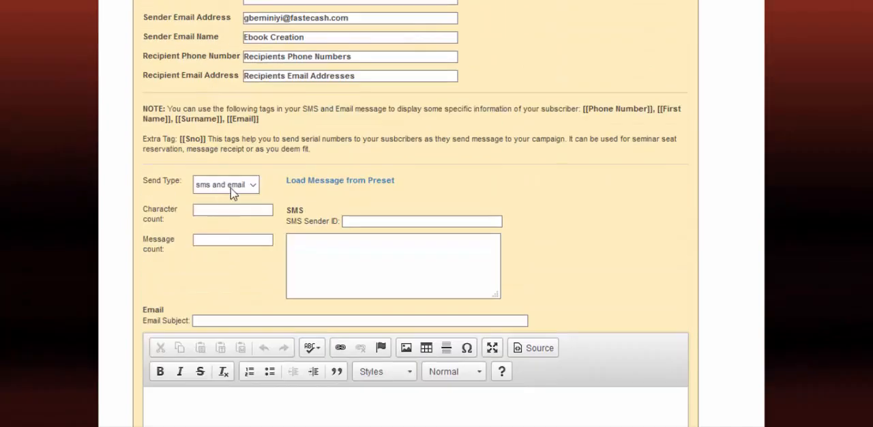
pyautogui.click(244, 186)
pyautogui.click(232, 219)
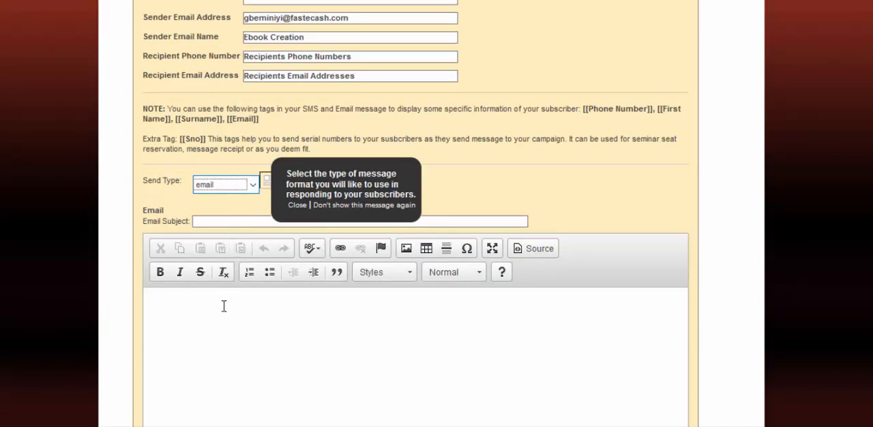
pyautogui.scroll(-3, 222, 301)
pyautogui.click(208, 185)
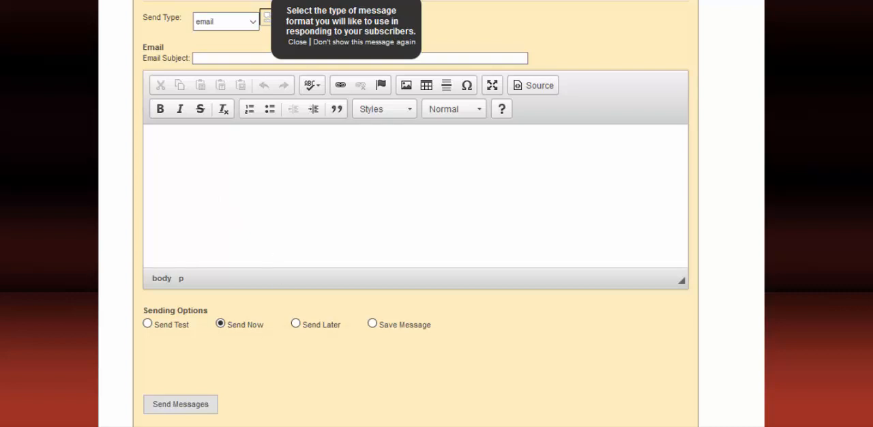
# Step: Switch to the Word document with the seminar email and review its body text, registration links and the image tag above the signature
pyautogui.moveTo(423, 426)
pyautogui.click(470, 406)
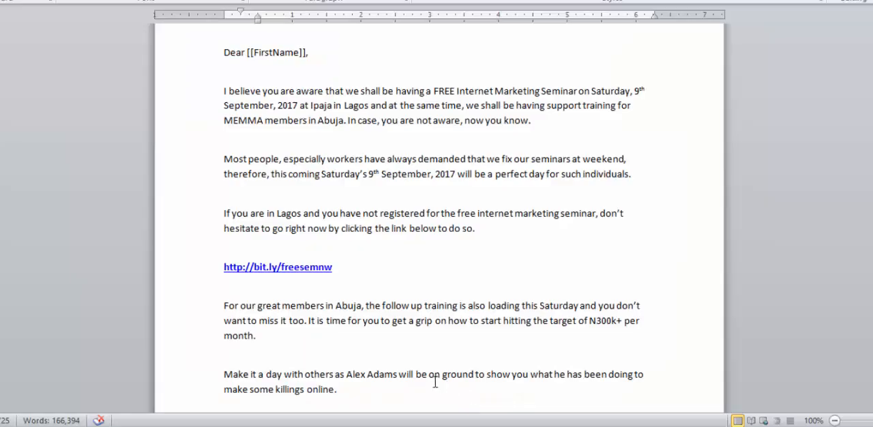
pyautogui.scroll(1, 367, 306)
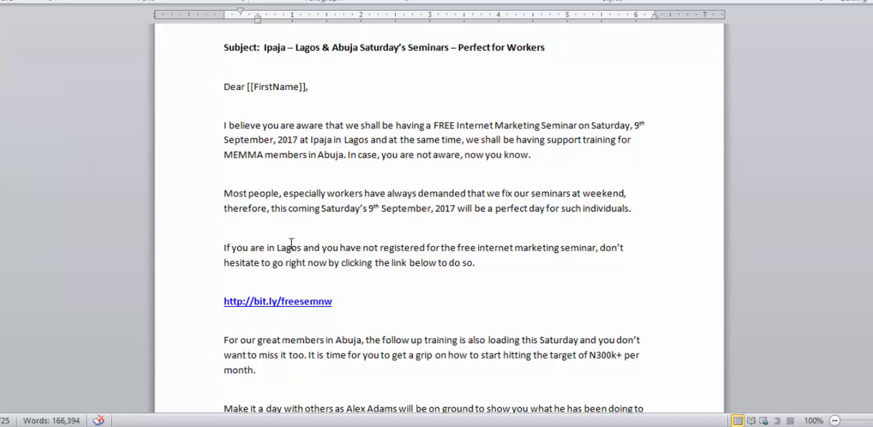
pyautogui.click(220, 308)
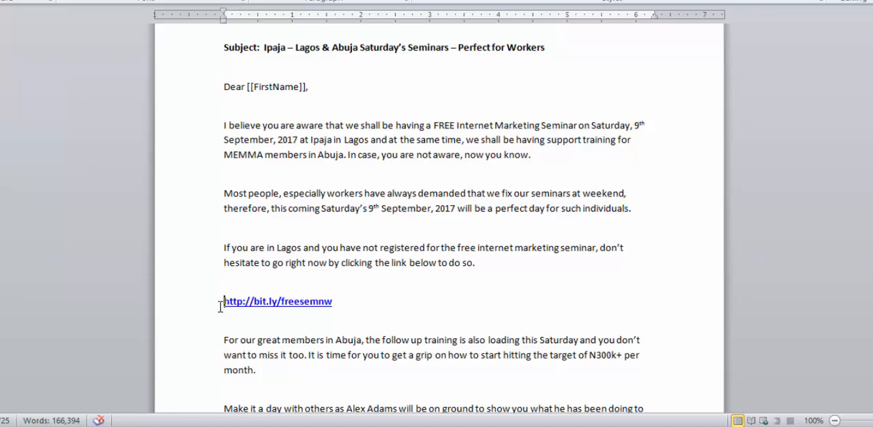
pyautogui.click(339, 309)
pyautogui.scroll(-3, 335, 247)
pyautogui.scroll(-10, 334, 247)
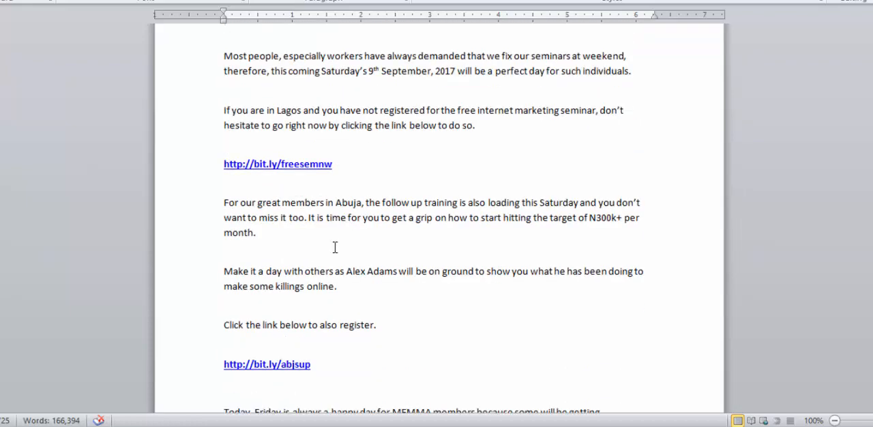
pyautogui.scroll(-4, 335, 247)
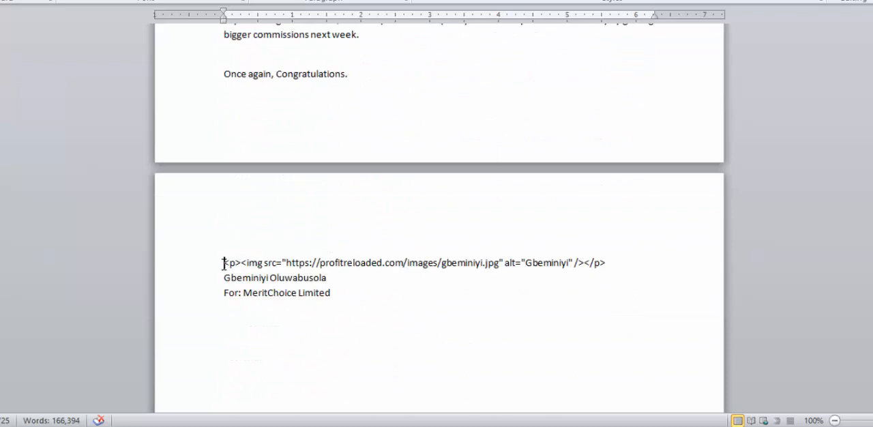
pyautogui.moveTo(224, 264); pyautogui.dragTo(641, 231)
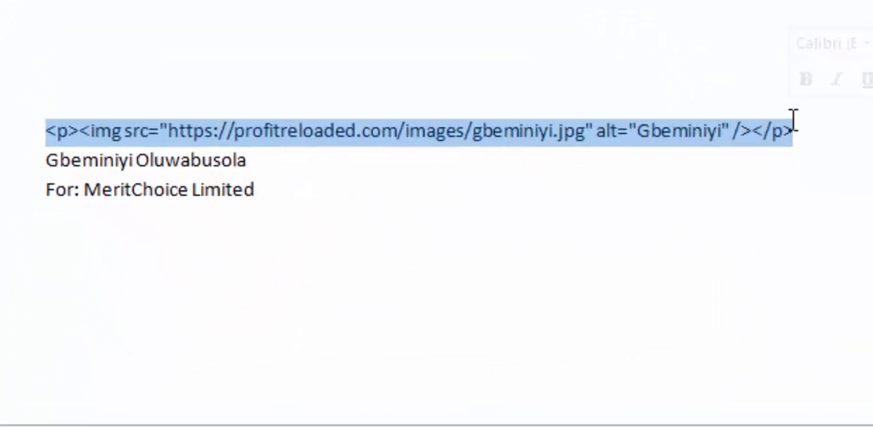
pyautogui.click(799, 134)
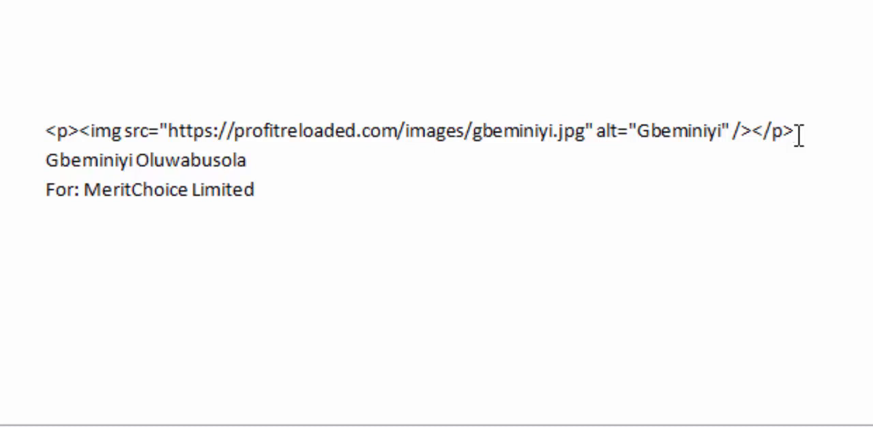
pyautogui.scroll(18, 276, 253)
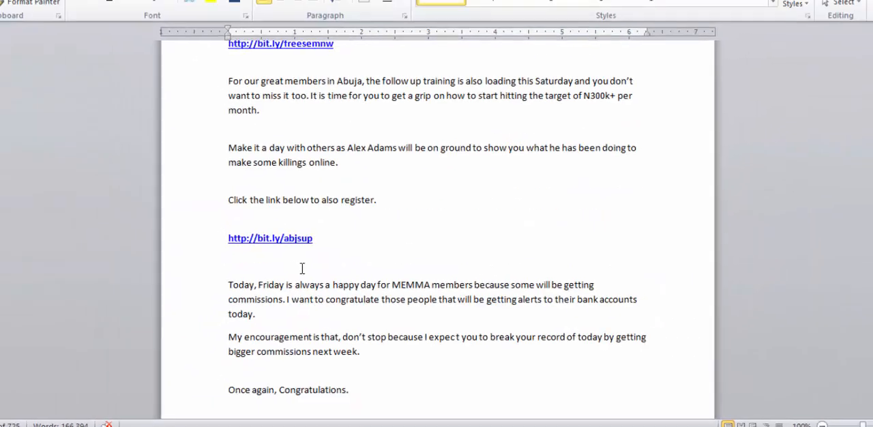
pyautogui.scroll(-2, 304, 249)
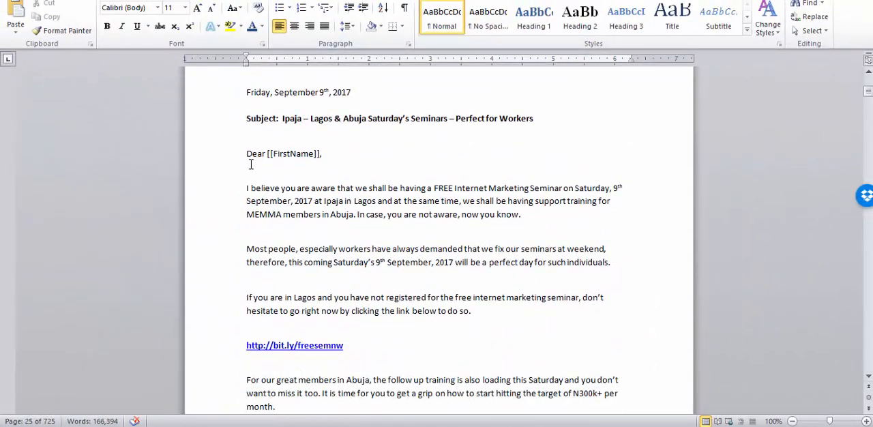
# Step: Copy the letter from the greeting through the signature into the broadcast's email body and enlarge the message editor vertically
pyautogui.moveTo(247, 153); pyautogui.dragTo(320, 375)
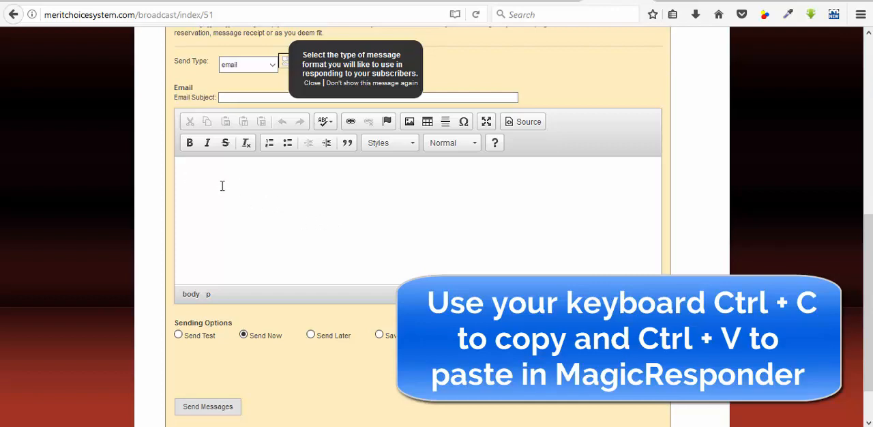
pyautogui.hotkey('ctrl', 'v')
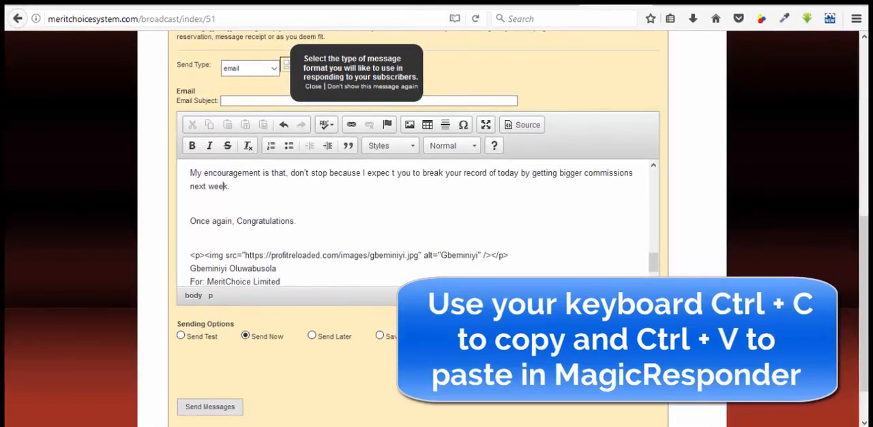
pyautogui.moveTo(651, 312); pyautogui.dragTo(652, 412)
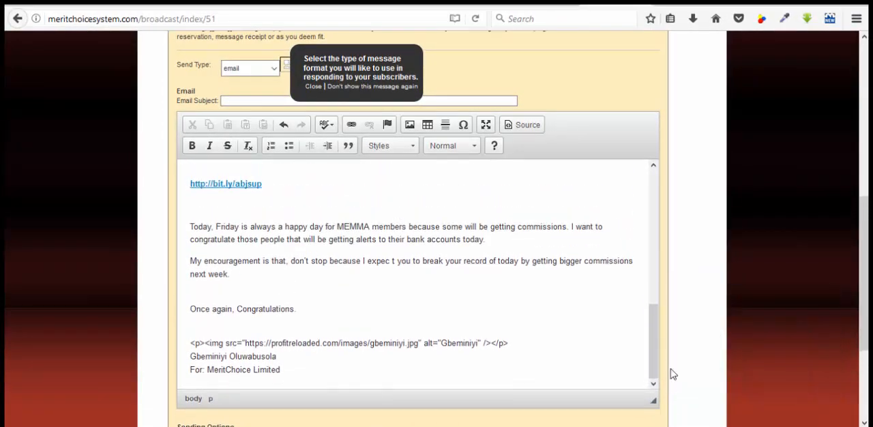
# Step: Check the pasted email from its greeting down to the image tag, sender name and company line at the end
pyautogui.scroll(-3, 686, 268)
pyautogui.scroll(5, 359, 196)
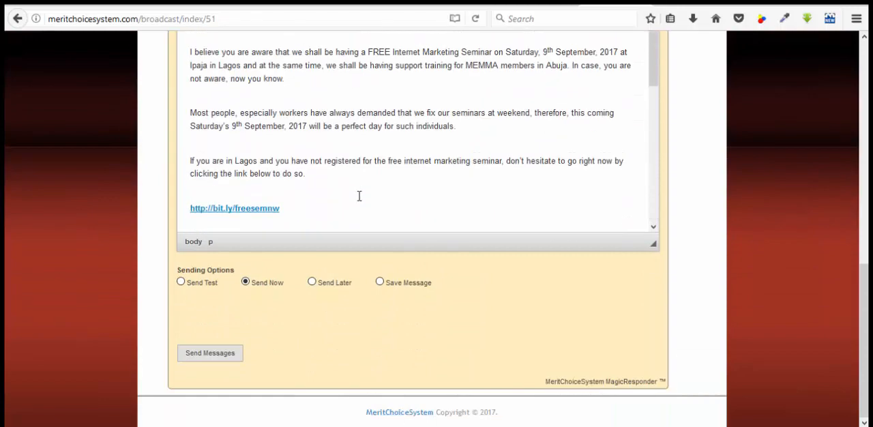
pyautogui.scroll(3, 353, 239)
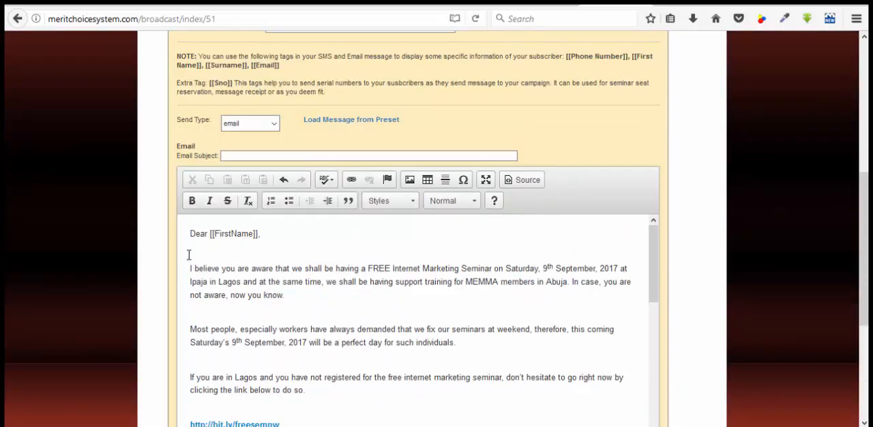
pyautogui.scroll(-10, 230, 263)
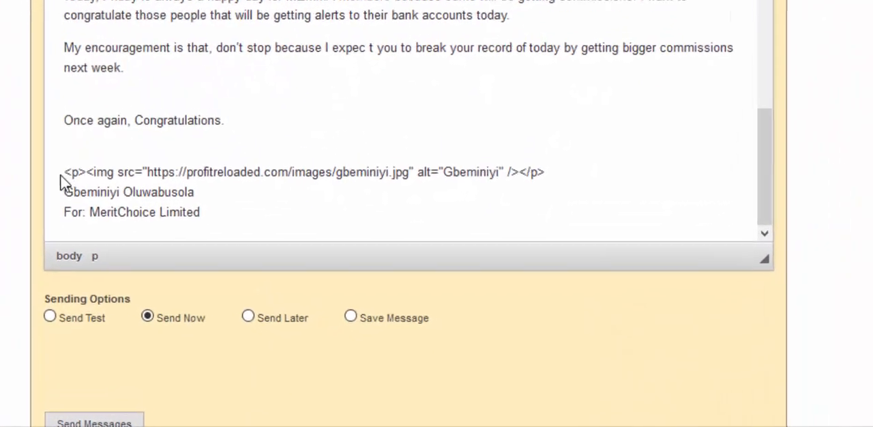
pyautogui.moveTo(65, 173); pyautogui.dragTo(562, 152)
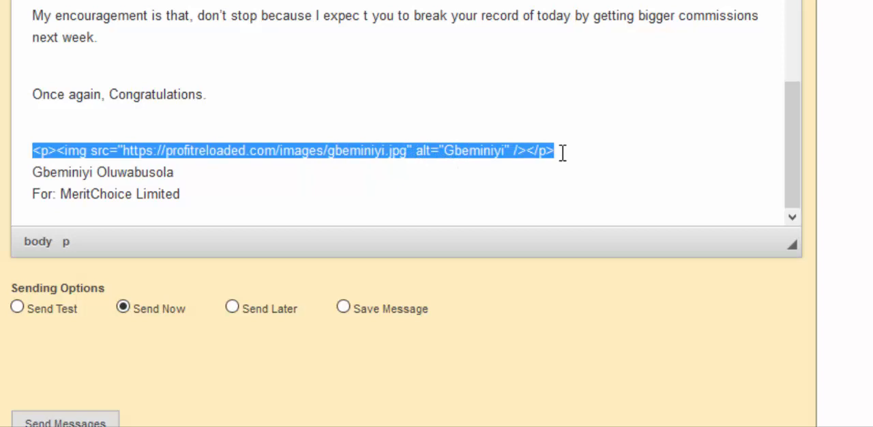
pyautogui.click(503, 150)
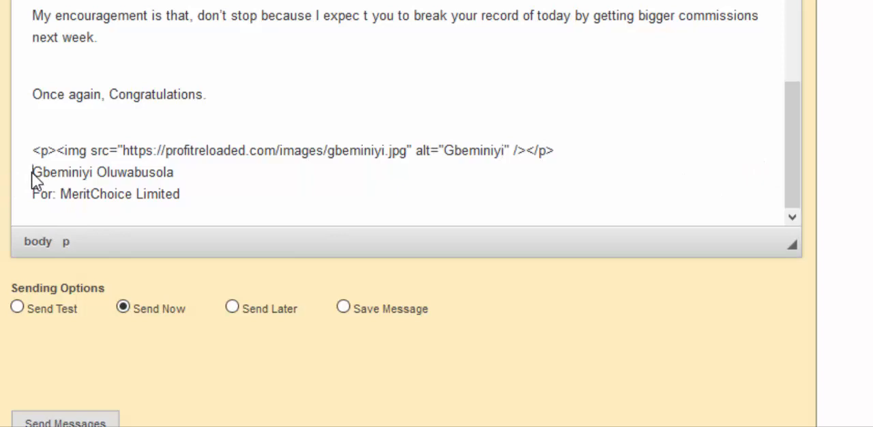
pyautogui.click(181, 183)
pyautogui.click(32, 201)
# Step: Copy "Ipaja – Lagos & Abuja Saturday's Seminars – Perfect for Workers" from the Word letter's subject line into the broadcast's email subject
pyautogui.scroll(3, 92, 227)
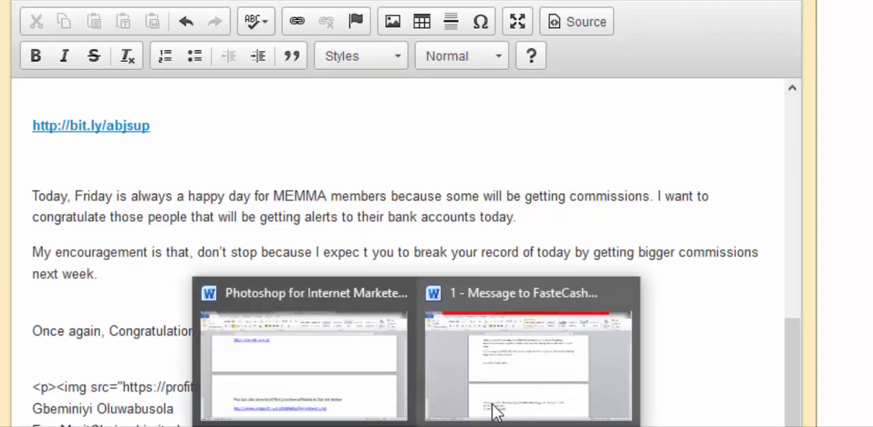
pyautogui.click(492, 406)
pyautogui.scroll(15, 335, 181)
pyautogui.scroll(10, 316, 162)
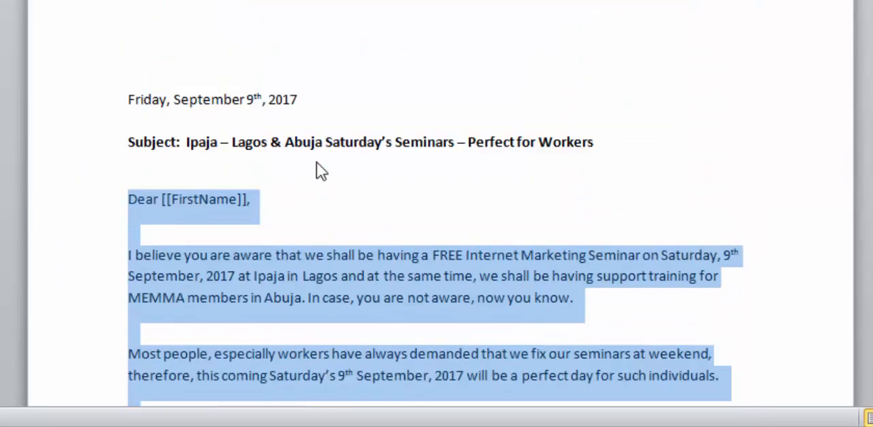
pyautogui.moveTo(201, 141); pyautogui.dragTo(598, 146)
pyautogui.hotkey('ctrl', 'c')
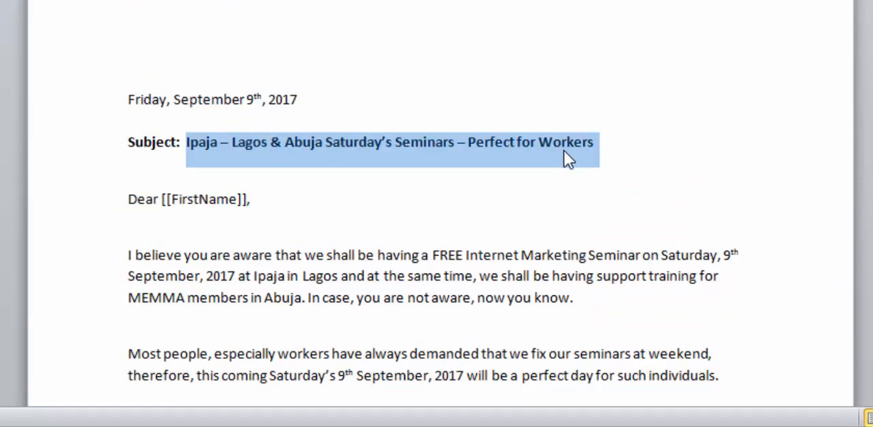
pyautogui.click(502, 426)
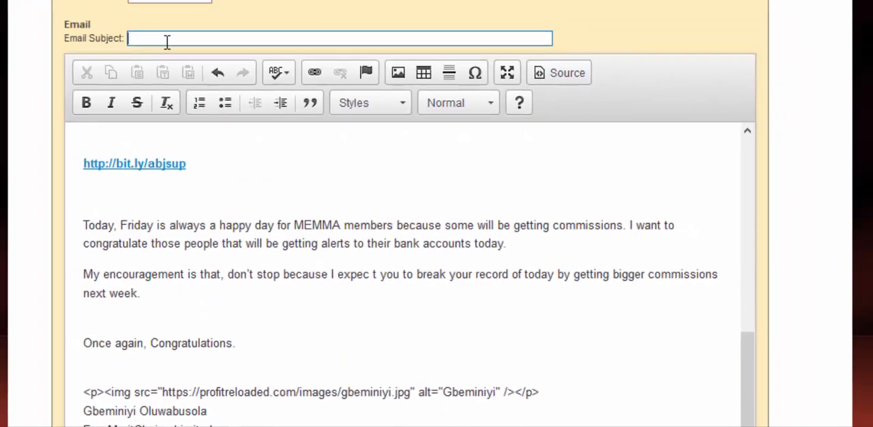
pyautogui.click(205, 96)
pyautogui.hotkey('ctrl', 'v')
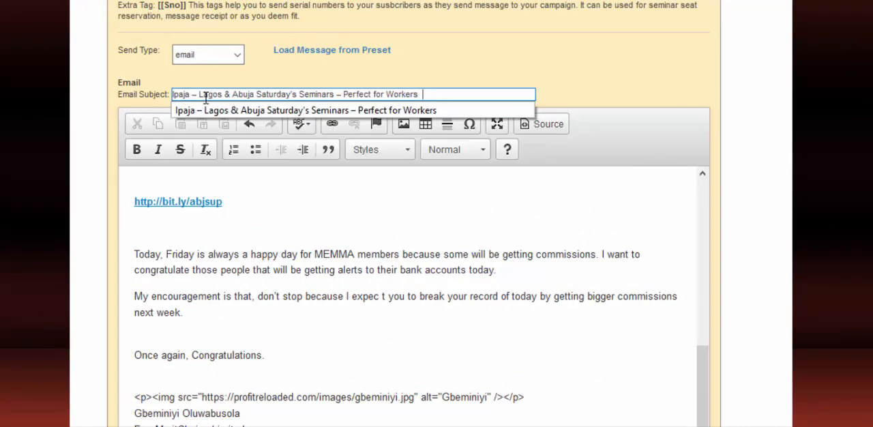
pyautogui.click(283, 233)
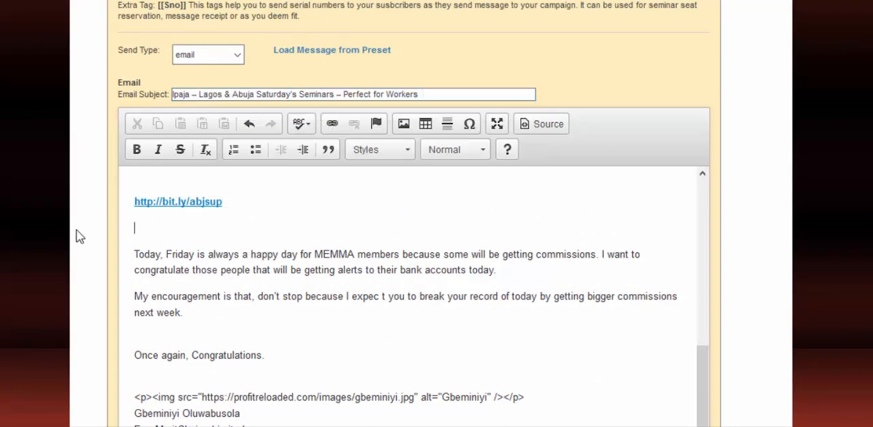
# Step: Examine the opening paragraph tag and the start of the img tag above the signature in the email body
pyautogui.scroll(-4, 83, 223)
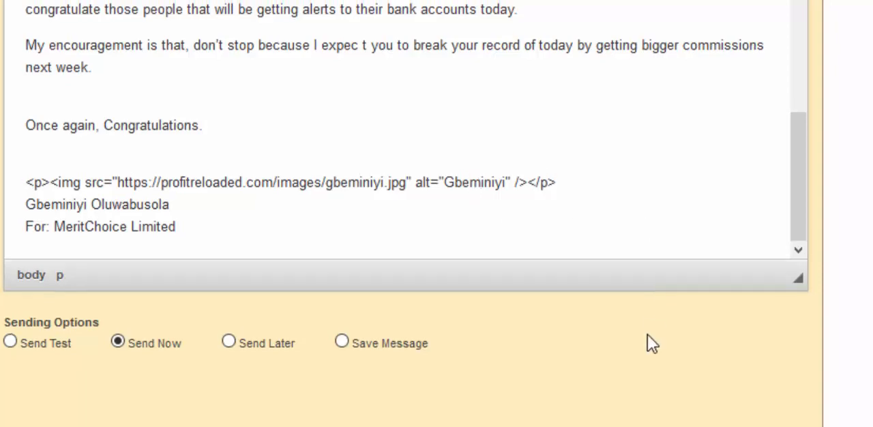
pyautogui.scroll(5, 649, 343)
pyautogui.scroll(-3, 629, 410)
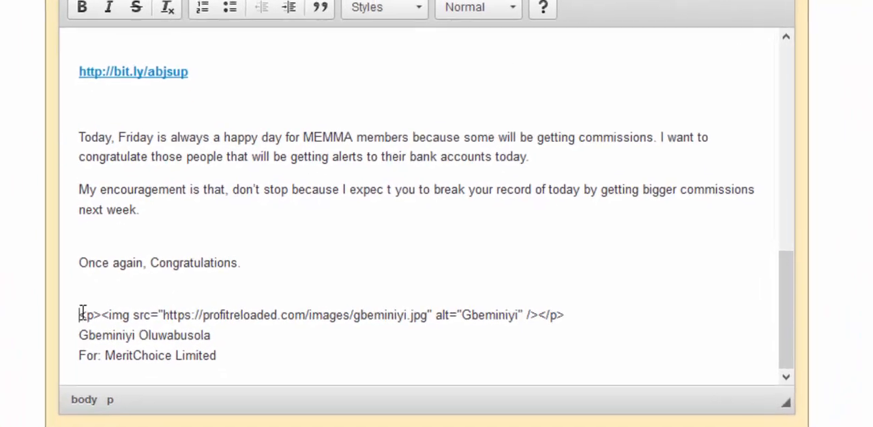
pyautogui.click(67, 304)
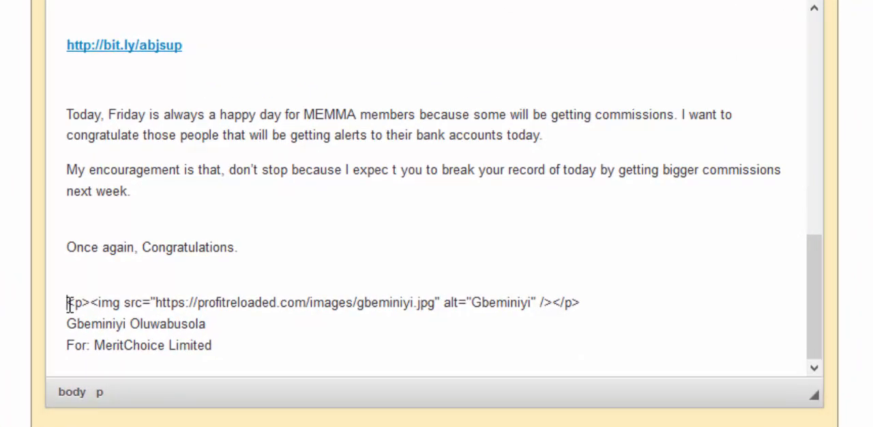
pyautogui.moveTo(69, 305); pyautogui.dragTo(89, 304)
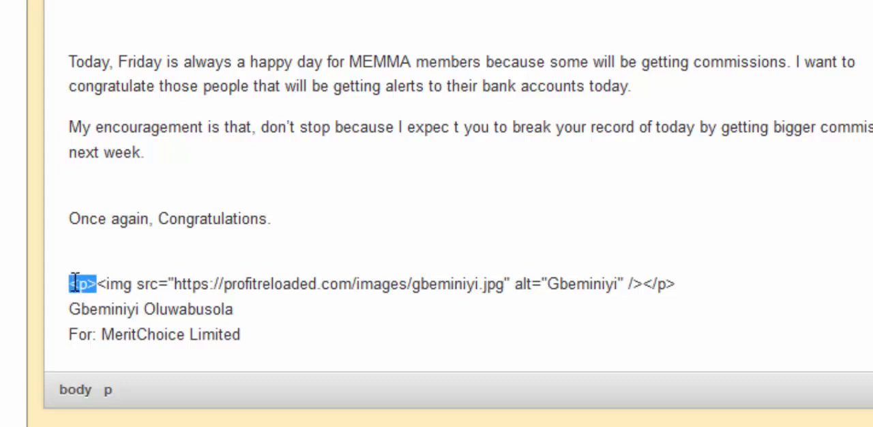
pyautogui.click(75, 284)
pyautogui.click(89, 289)
pyautogui.moveTo(97, 285); pyautogui.dragTo(68, 286)
pyautogui.moveTo(101, 281)
pyautogui.mouseDown()
pyautogui.moveTo(118, 283)
pyautogui.moveTo(106, 282)
pyautogui.mouseUp()
pyautogui.click(107, 284)
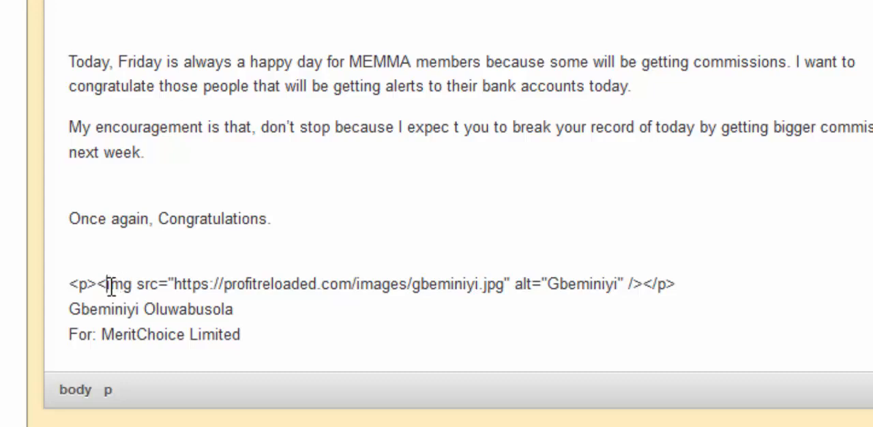
# Step: Examine the src attribute of the signature's img tag and highlight the image URL between its quotation marks
pyautogui.moveTo(138, 288); pyautogui.dragTo(152, 290)
pyautogui.click(152, 289)
pyautogui.moveTo(161, 283); pyautogui.dragTo(505, 279)
pyautogui.click(169, 284)
pyautogui.click(177, 283)
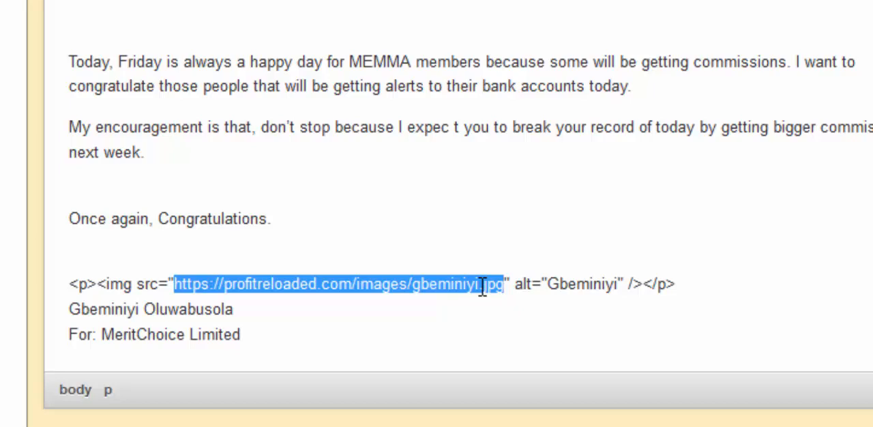
# Step: Examine the quotation marks closing the image URL and the alt attribute with its value in the signature's img tag
pyautogui.click(508, 282)
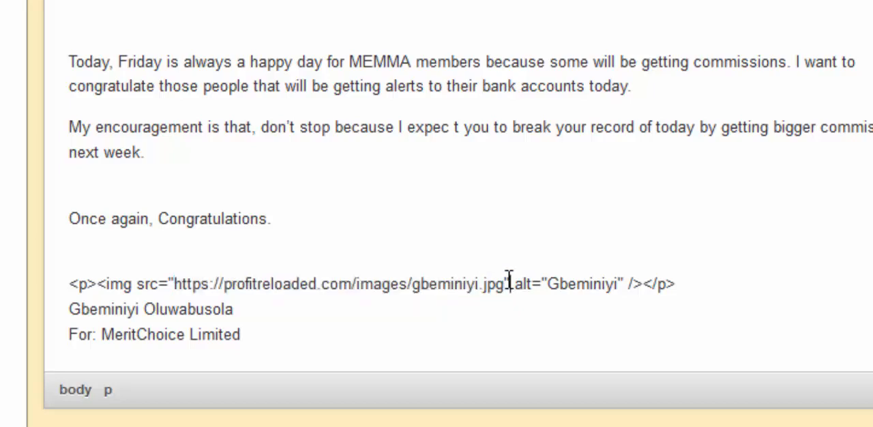
pyautogui.moveTo(510, 280); pyautogui.dragTo(506, 280)
pyautogui.moveTo(515, 283); pyautogui.dragTo(620, 279)
pyautogui.click(545, 283)
pyautogui.click(526, 286)
pyautogui.moveTo(503, 283); pyautogui.dragTo(172, 277)
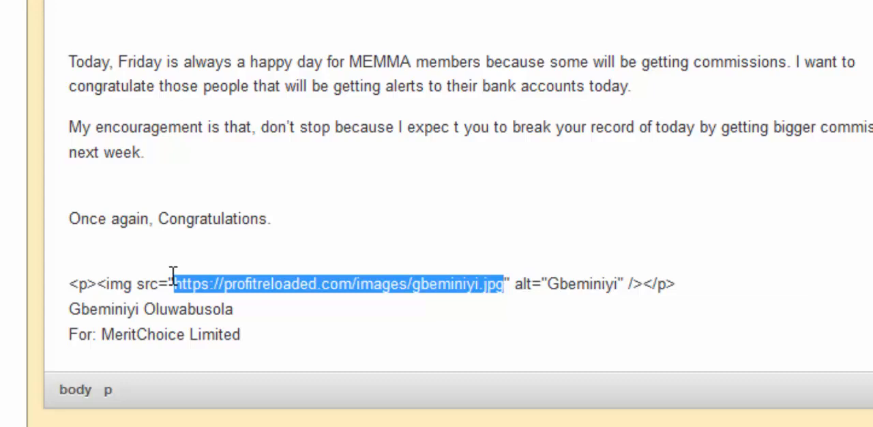
pyautogui.click(537, 283)
pyautogui.moveTo(551, 285); pyautogui.dragTo(619, 287)
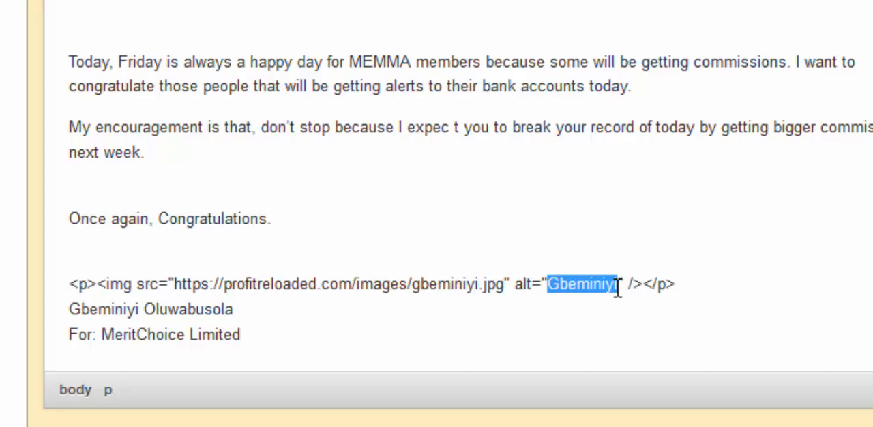
# Step: Extend the alt text in the signature's img tag to the sender's full name followed by "Pic"
pyautogui.click(617, 287)
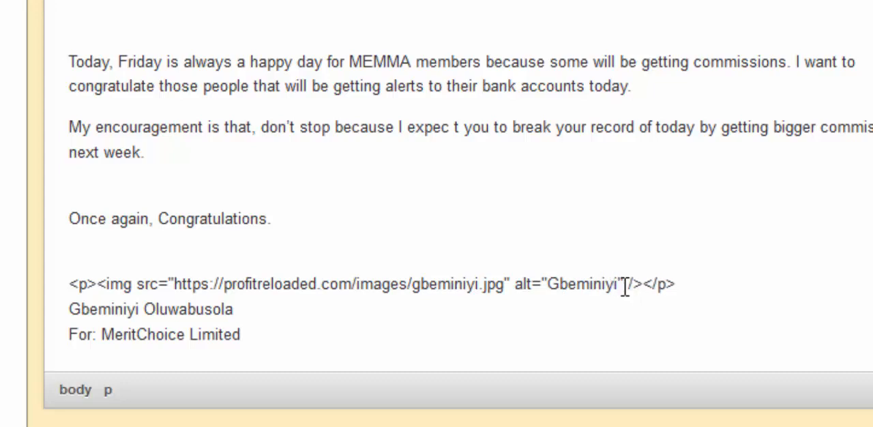
pyautogui.press('BackSpace')
pyautogui.write('yi Ol')
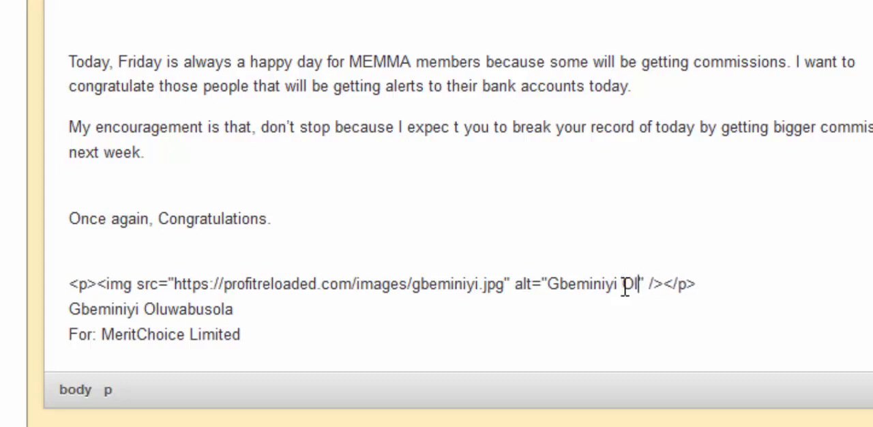
pyautogui.write('uwabus')
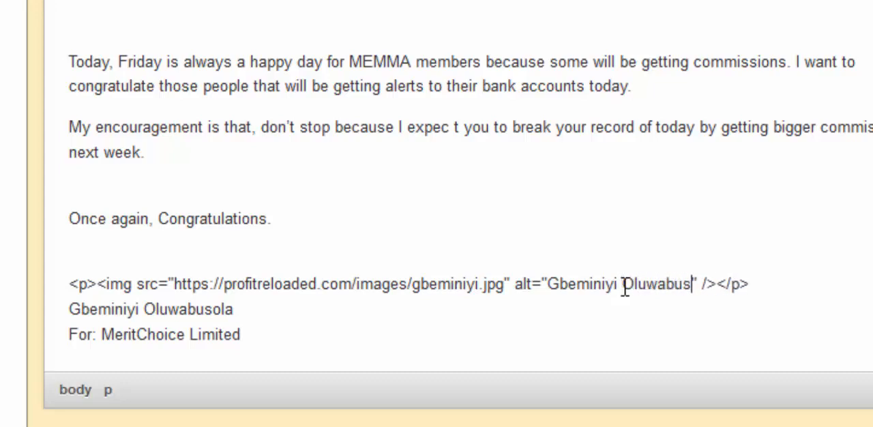
pyautogui.write('ola')
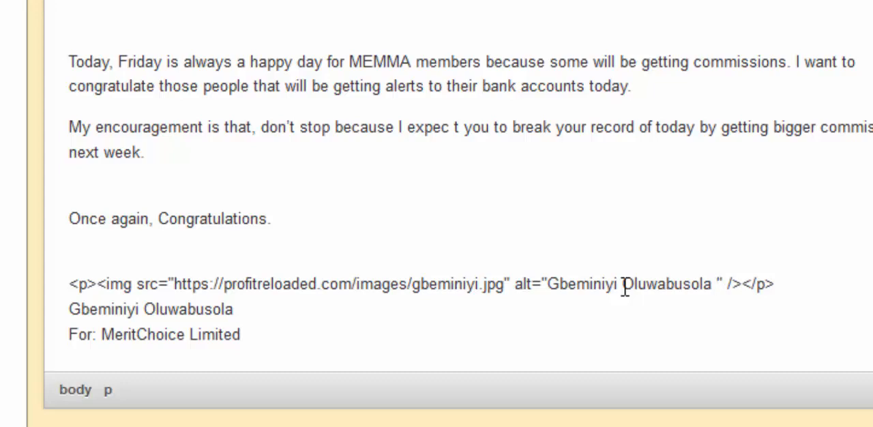
pyautogui.write(' Pic')
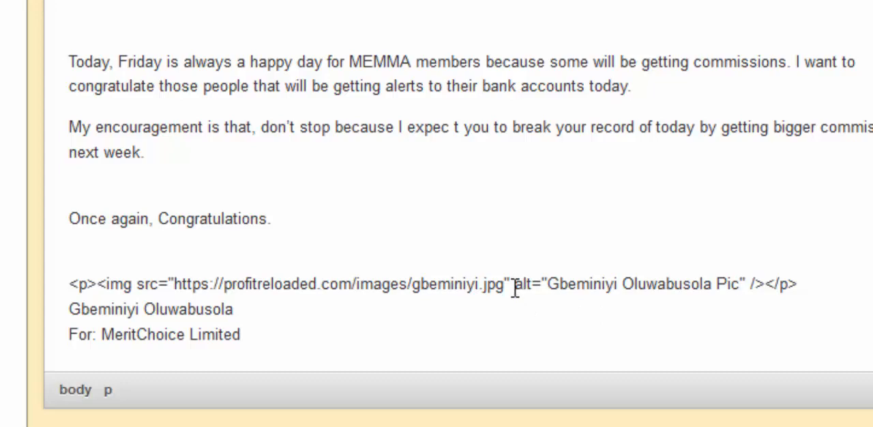
# Step: Examine the alt attribute name, the closing slash and bracket, and the full extent of the signature's img tag
pyautogui.moveTo(514, 285); pyautogui.dragTo(533, 292)
pyautogui.click(541, 285)
pyautogui.moveTo(767, 284); pyautogui.dragTo(754, 284)
pyautogui.click(752, 283)
pyautogui.press('BackSpace')
pyautogui.moveTo(752, 284); pyautogui.dragTo(757, 283)
pyautogui.click(755, 283)
pyautogui.moveTo(756, 283); pyautogui.dragTo(764, 284)
pyautogui.click(765, 284)
pyautogui.moveTo(765, 284); pyautogui.dragTo(101, 278)
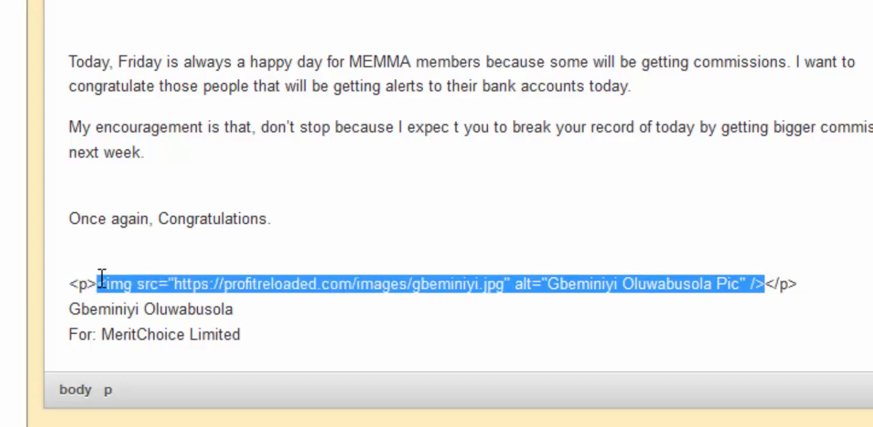
pyautogui.click(765, 285)
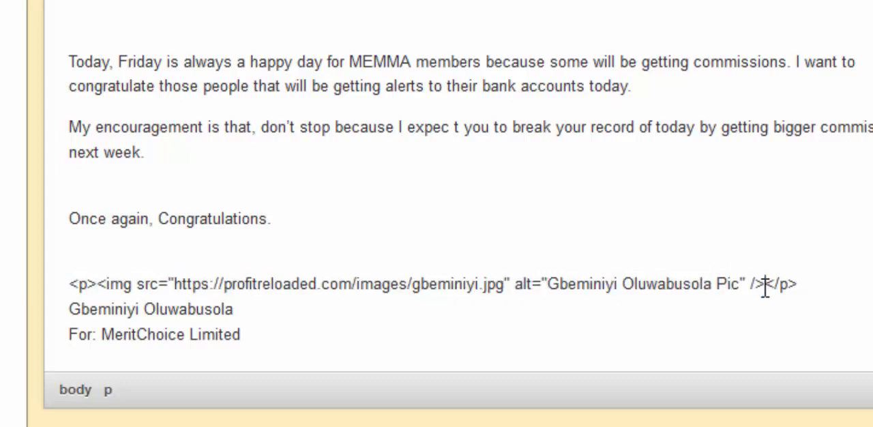
# Step: Examine the closing </p> tag after the image and the matching opening <p> tag before it
pyautogui.moveTo(765, 287); pyautogui.dragTo(781, 285)
pyautogui.click(776, 286)
pyautogui.click(783, 283)
pyautogui.doubleClick(783, 283)
pyautogui.moveTo(785, 282)
pyautogui.mouseDown()
pyautogui.moveTo(795, 282)
pyautogui.moveTo(769, 287)
pyautogui.mouseUp()
pyautogui.click(769, 287)
pyautogui.moveTo(97, 280); pyautogui.dragTo(72, 293)
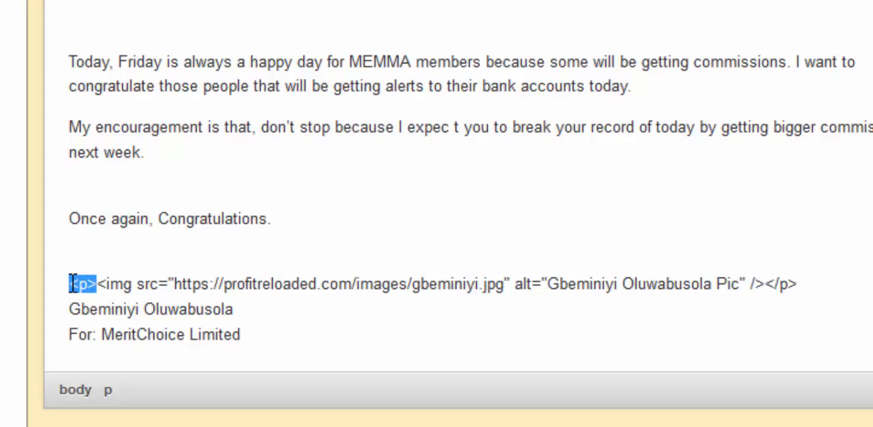
pyautogui.click(93, 283)
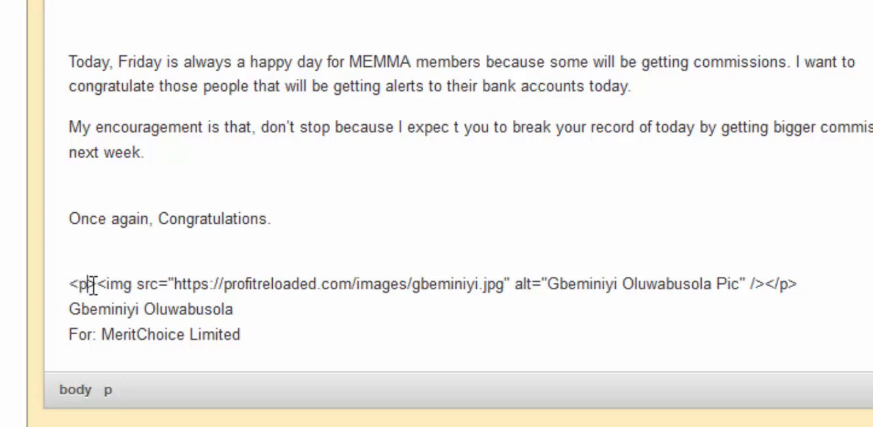
# Step: Review the complete img tag again, highlighting its alt attribute name, src attribute name and image URL
pyautogui.moveTo(98, 284); pyautogui.dragTo(764, 279)
pyautogui.click(508, 293)
pyautogui.moveTo(515, 284); pyautogui.dragTo(535, 281)
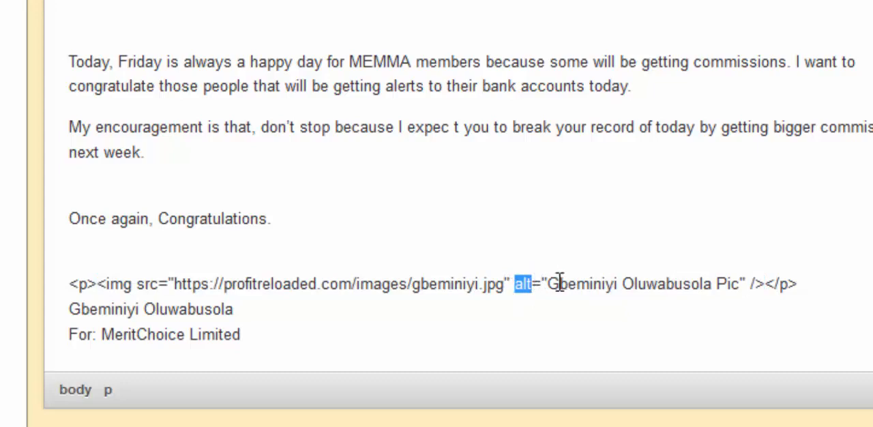
pyautogui.click(555, 285)
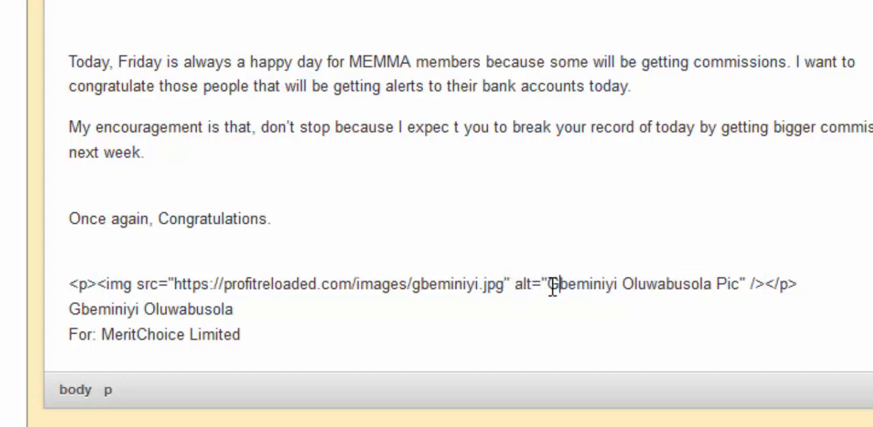
pyautogui.click(106, 285)
pyautogui.moveTo(111, 283); pyautogui.dragTo(159, 282)
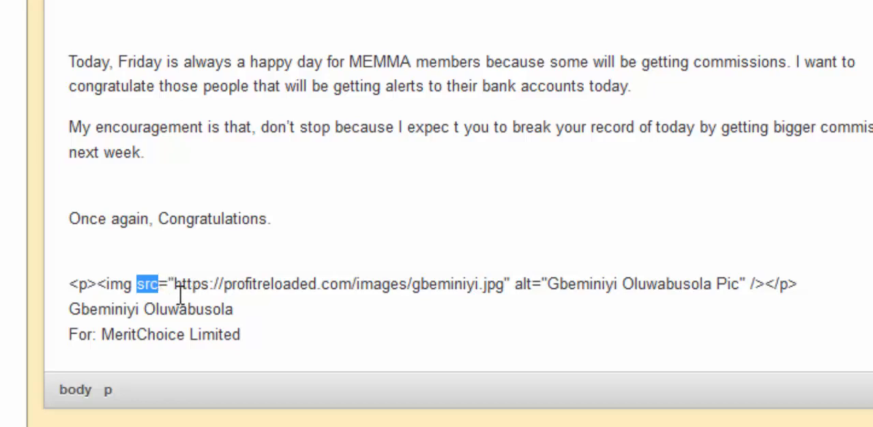
pyautogui.click(180, 287)
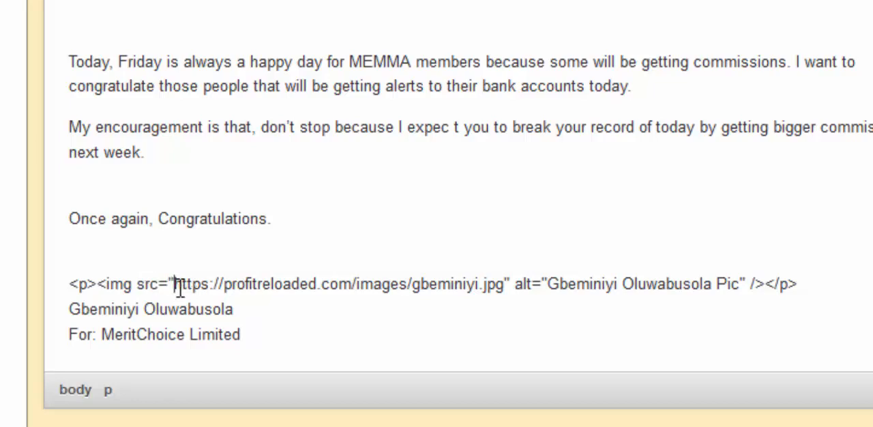
pyautogui.moveTo(176, 285); pyautogui.dragTo(497, 278)
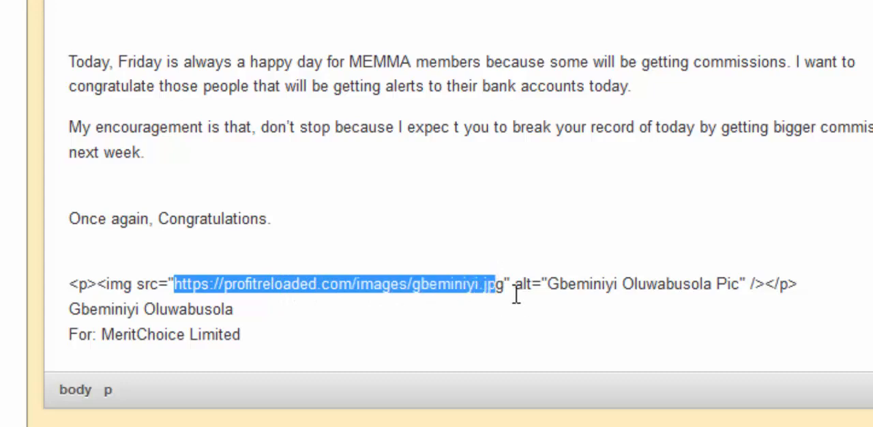
pyautogui.click(514, 283)
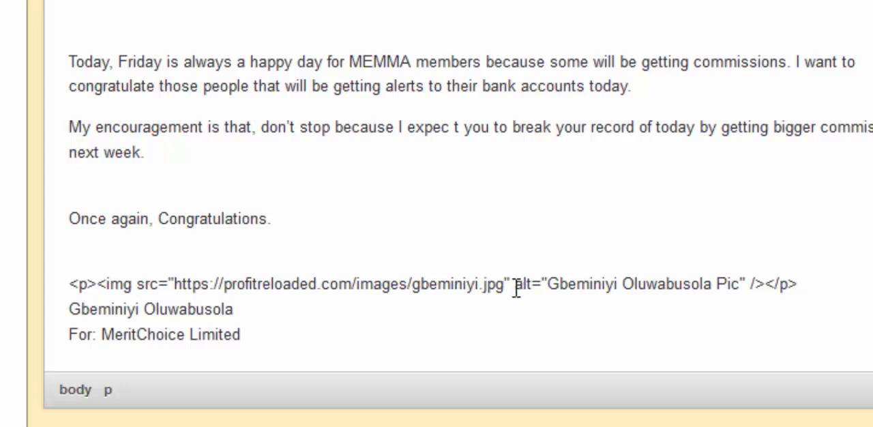
# Step: Review the alt text between its quotation marks and the space and slash that close the img tag
pyautogui.moveTo(550, 283); pyautogui.dragTo(738, 273)
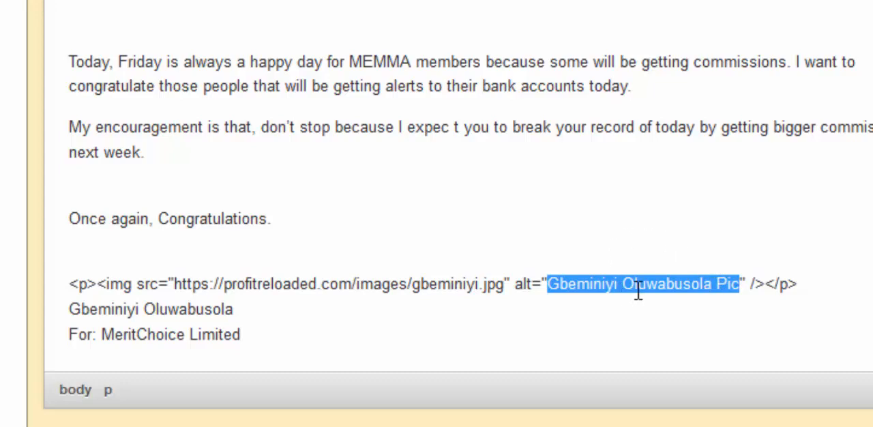
pyautogui.click(762, 282)
pyautogui.moveTo(764, 281); pyautogui.dragTo(748, 282)
pyautogui.click(753, 281)
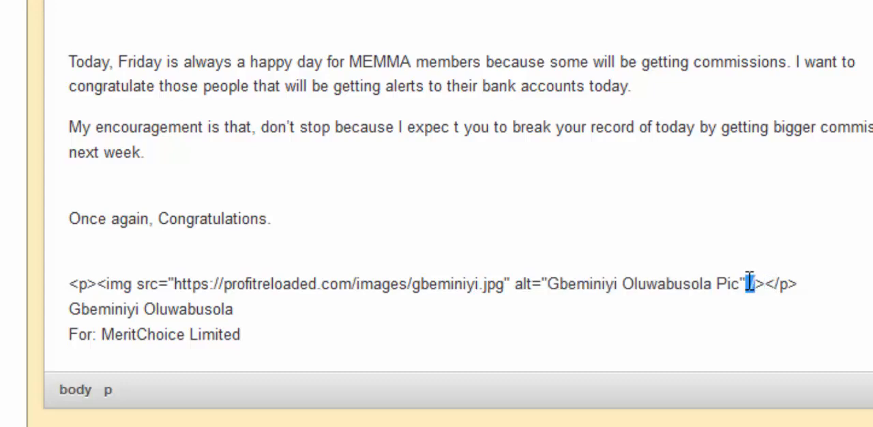
pyautogui.click(753, 281)
pyautogui.click(766, 282)
pyautogui.click(98, 284)
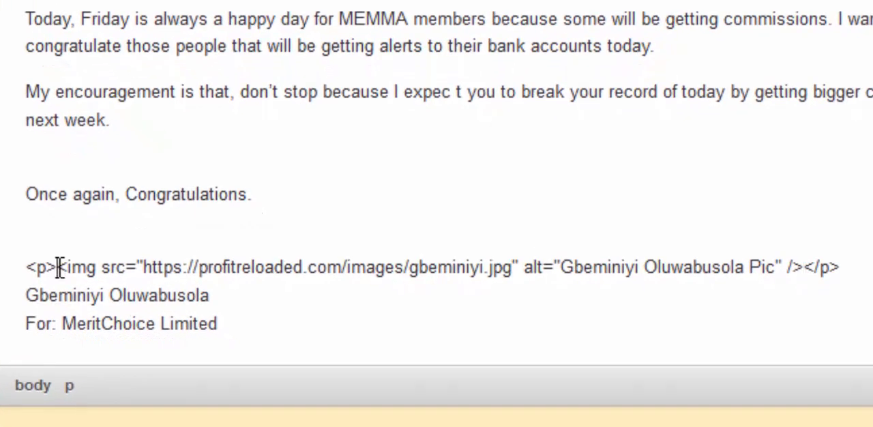
# Step: Compare the <p> and </p> tags that enclose the image code in the signature
pyautogui.moveTo(59, 267); pyautogui.dragTo(26, 267)
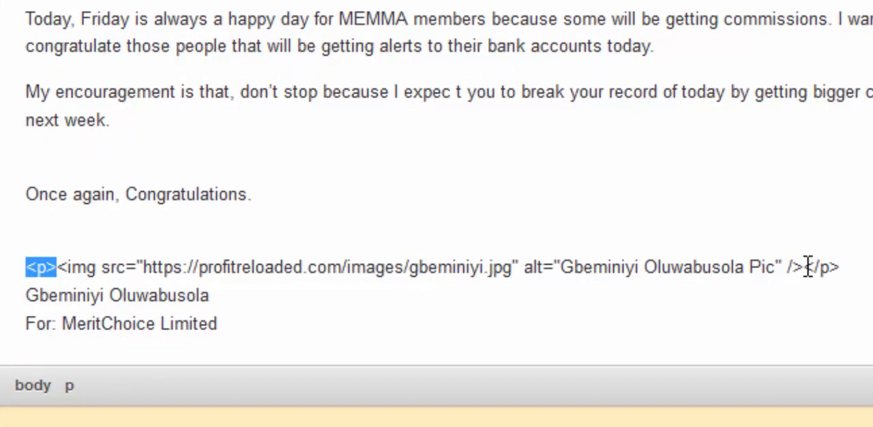
pyautogui.moveTo(807, 267); pyautogui.dragTo(841, 267)
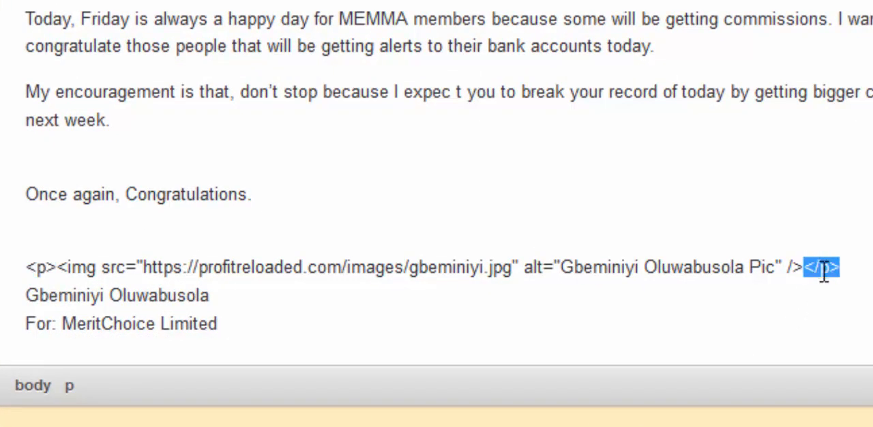
pyautogui.click(824, 272)
pyautogui.moveTo(805, 269); pyautogui.dragTo(840, 268)
pyautogui.click(824, 269)
pyautogui.moveTo(824, 268); pyautogui.dragTo(843, 268)
pyautogui.click(843, 268)
pyautogui.click(25, 260)
pyautogui.moveTo(580, 250); pyautogui.dragTo(843, 267)
pyautogui.moveTo(460, 276); pyautogui.dragTo(456, 280)
# Step: Examine the parts of the signature's image URL: the profitreloaded.com domain, the images folder and the JPG file name
pyautogui.click(140, 266)
pyautogui.moveTo(172, 263); pyautogui.dragTo(478, 260)
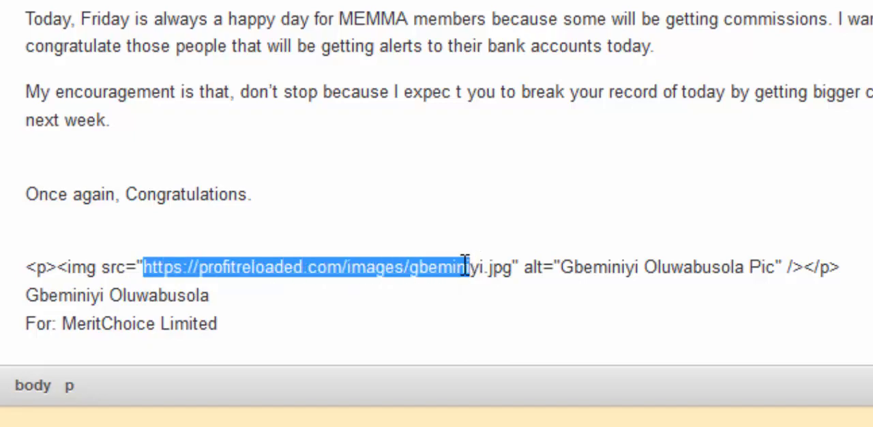
pyautogui.click(467, 266)
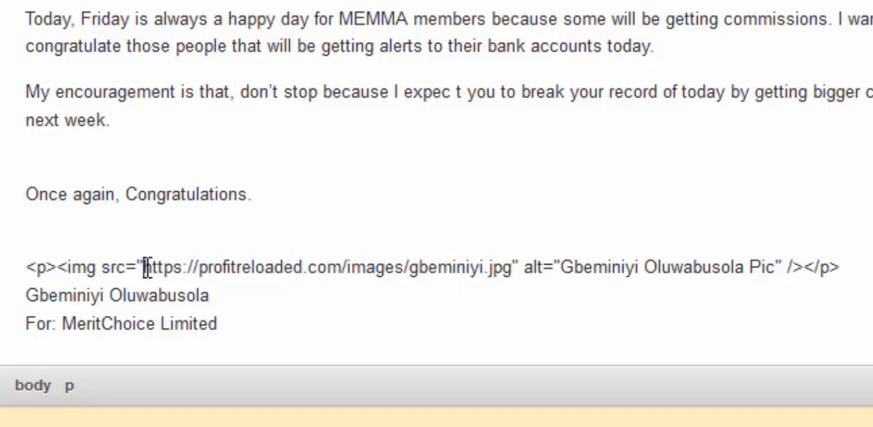
pyautogui.moveTo(143, 266); pyautogui.dragTo(511, 266)
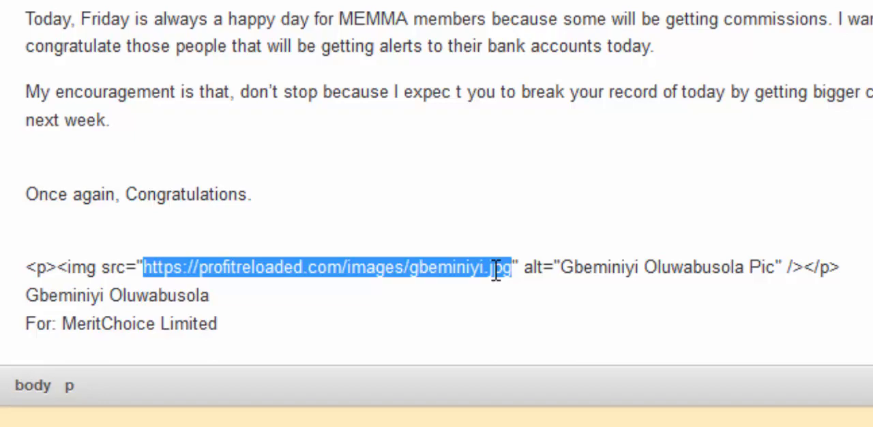
pyautogui.click(497, 267)
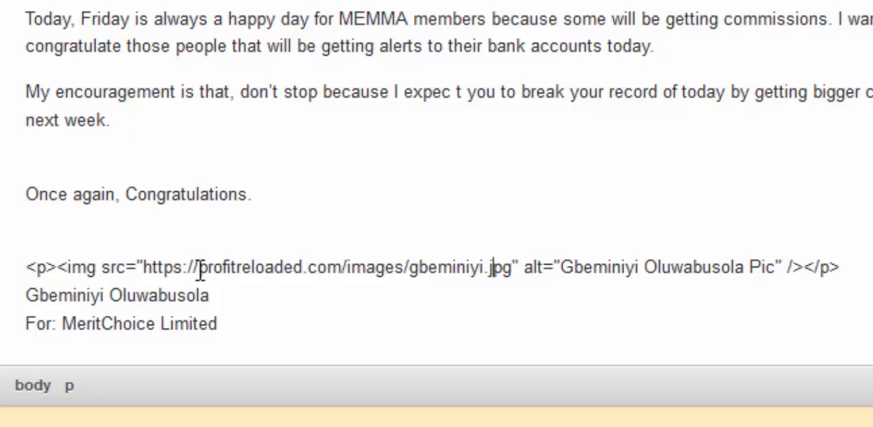
pyautogui.moveTo(198, 268); pyautogui.dragTo(406, 259)
pyautogui.click(347, 270)
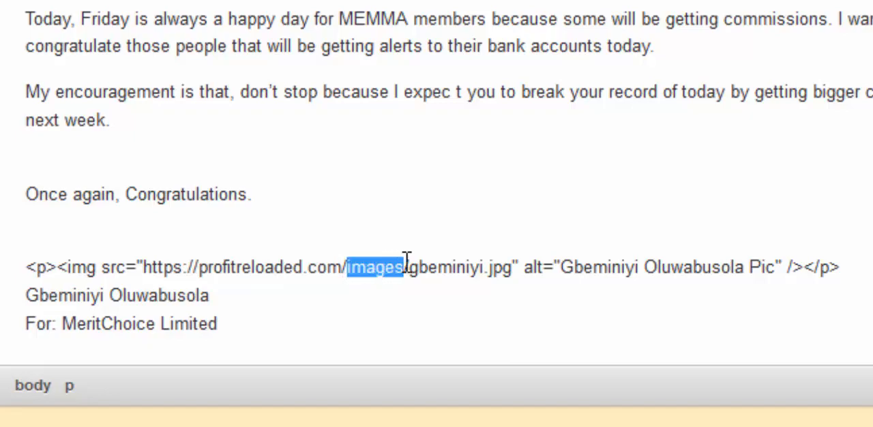
pyautogui.click(367, 267)
pyautogui.moveTo(348, 267); pyautogui.dragTo(183, 266)
pyautogui.click(354, 267)
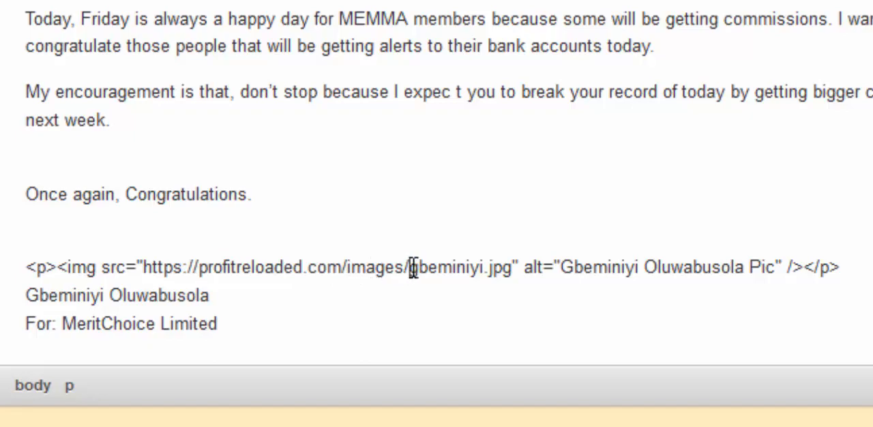
pyautogui.moveTo(413, 268); pyautogui.dragTo(513, 268)
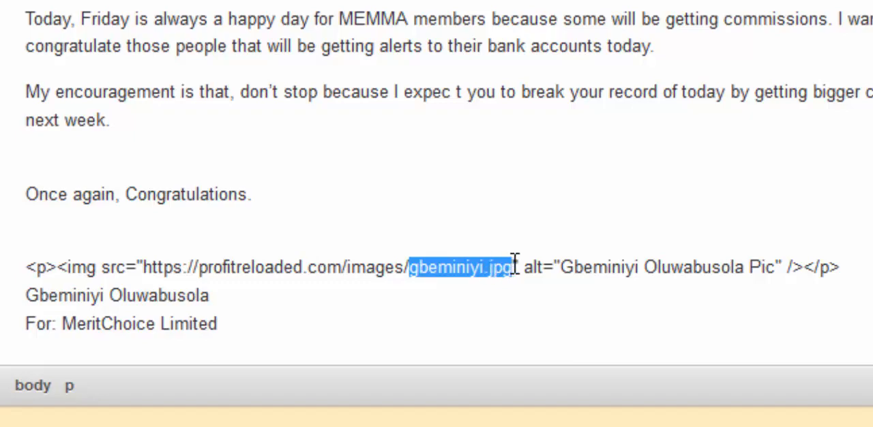
# Step: Copy the signature's image URL, load it in a new browser tab and open the picture's image info
pyautogui.moveTo(515, 264); pyautogui.dragTo(145, 268)
pyautogui.hotkey('ctrl', 'c')
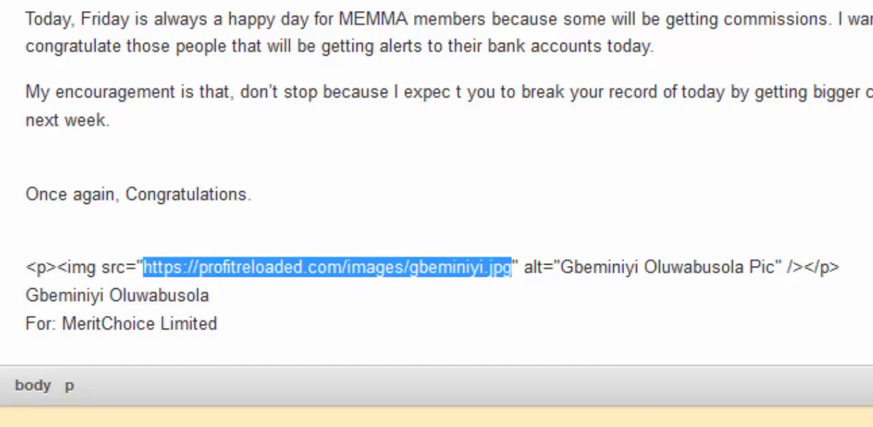
pyautogui.hotkey('ctrl', 't')
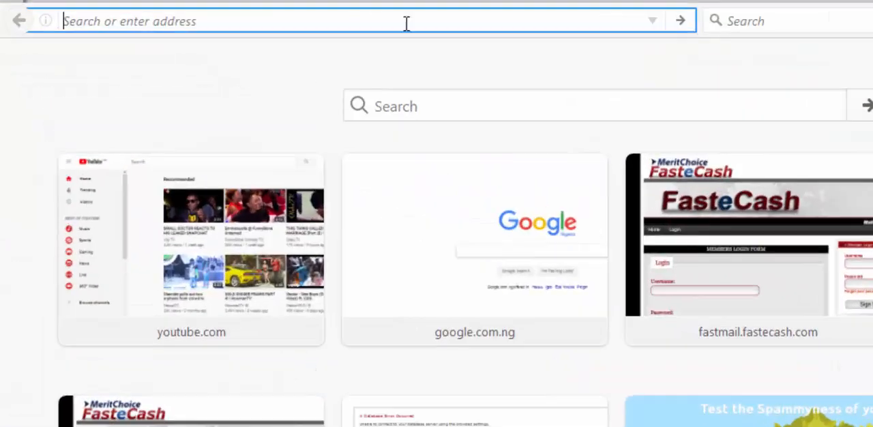
pyautogui.hotkey('ctrl', 'v')
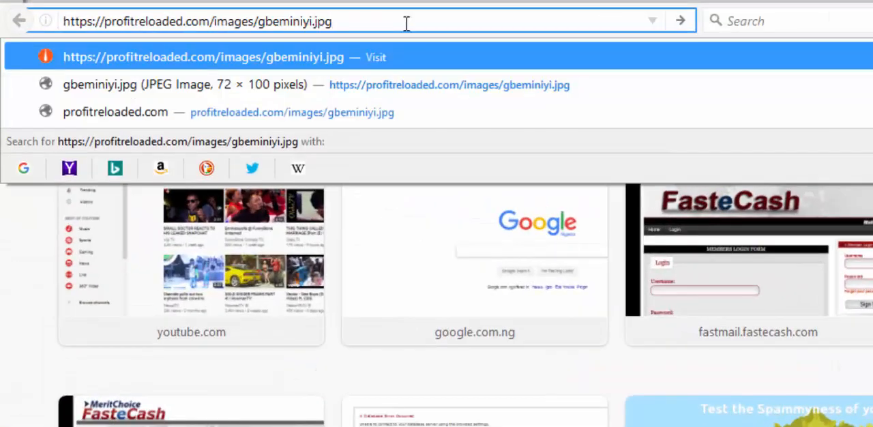
pyautogui.press('Return')
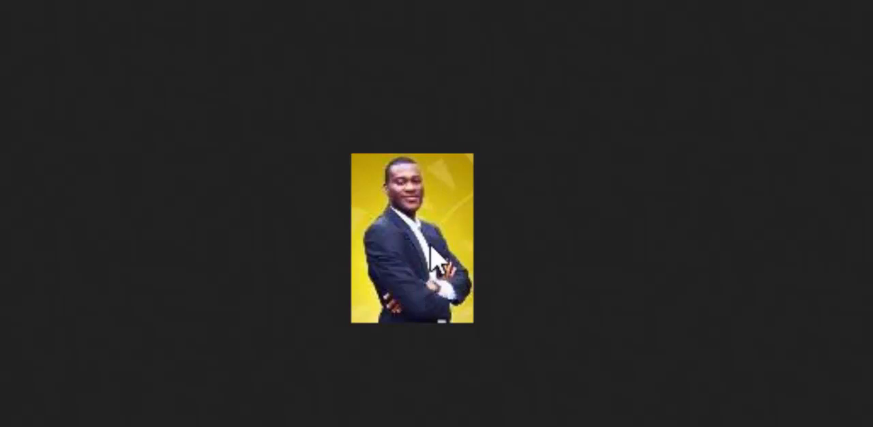
pyautogui.rightClick(431, 253)
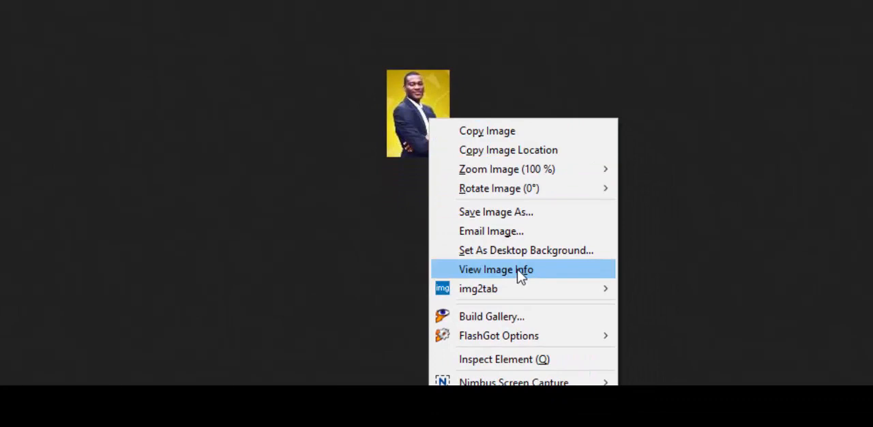
pyautogui.click(520, 273)
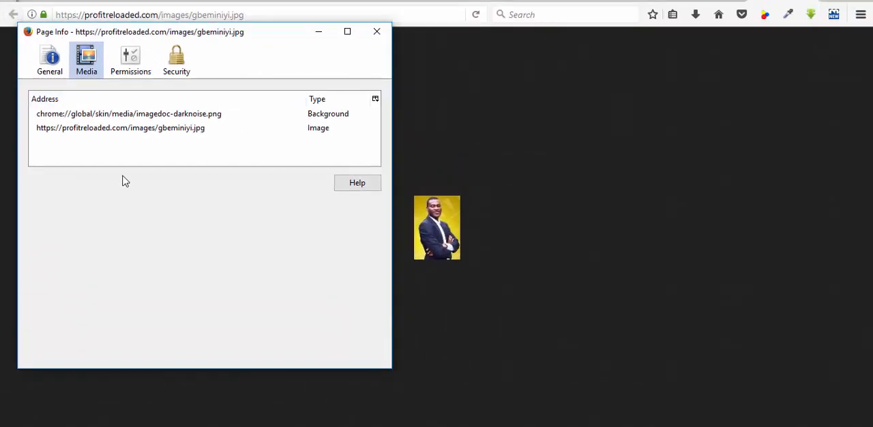
# Step: Inspect the hosted JPG's file size and dimensions, close the page info and return to the broadcast message
pyautogui.click(72, 133)
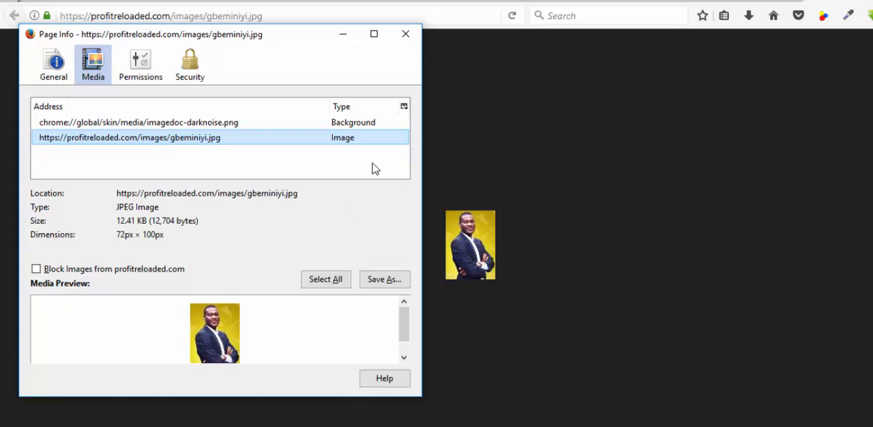
pyautogui.click(406, 40)
pyautogui.click(573, 3)
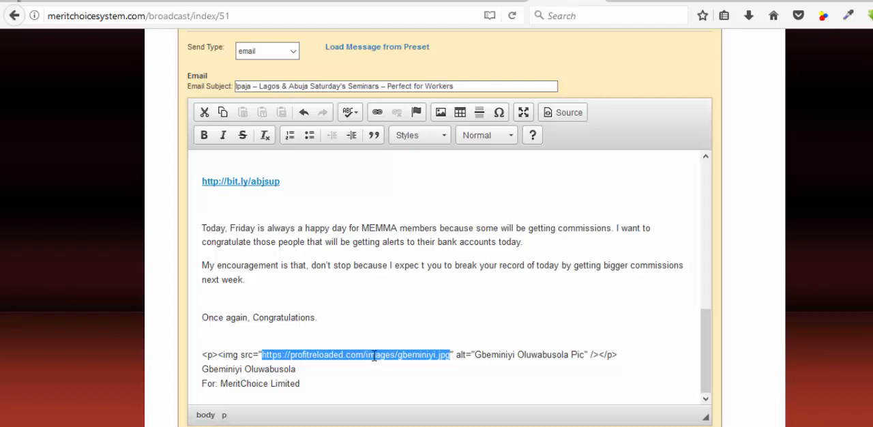
# Step: Copy the signature's complete image code, from the opening <p> tag through the closing </p> tag
pyautogui.click(353, 350)
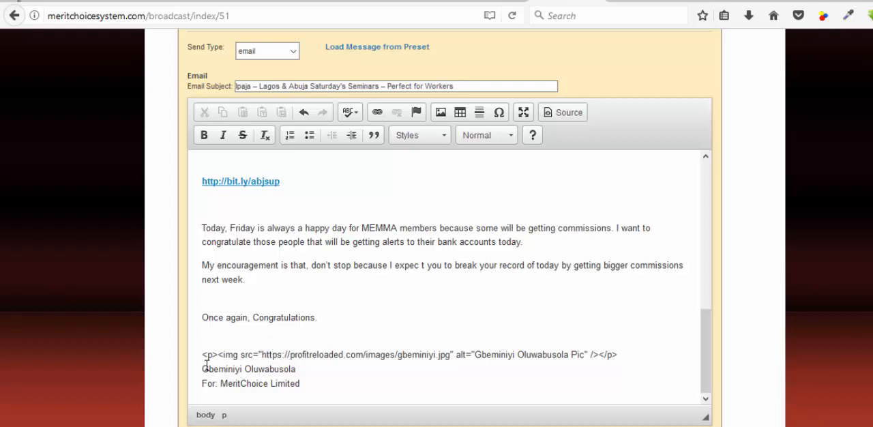
pyautogui.moveTo(204, 355); pyautogui.dragTo(264, 356)
pyautogui.click(253, 356)
pyautogui.scroll(2, 207, 322)
pyautogui.scroll(-2, 207, 322)
pyautogui.moveTo(203, 355); pyautogui.dragTo(623, 358)
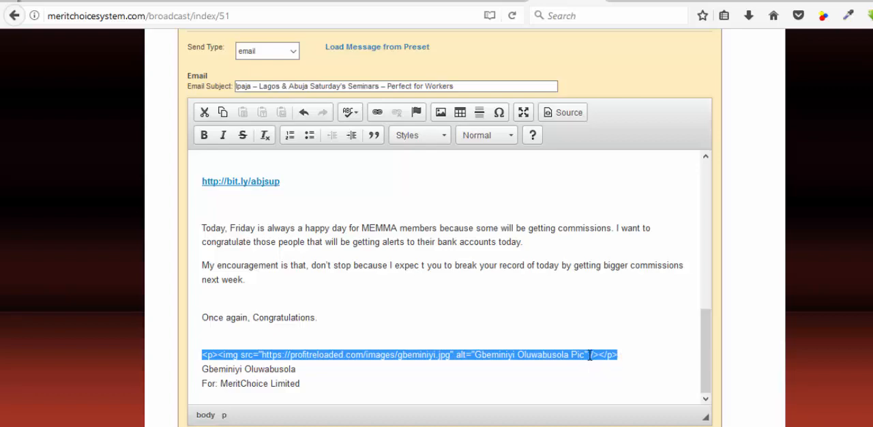
pyautogui.rightClick(590, 355)
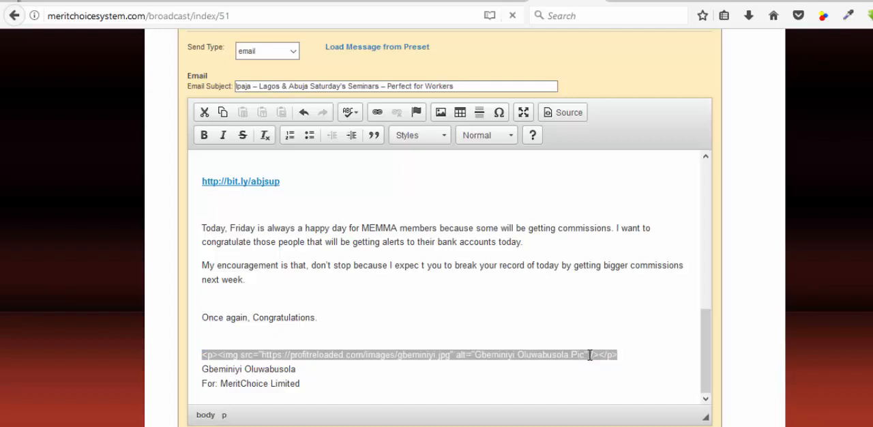
pyautogui.rightClick(590, 355)
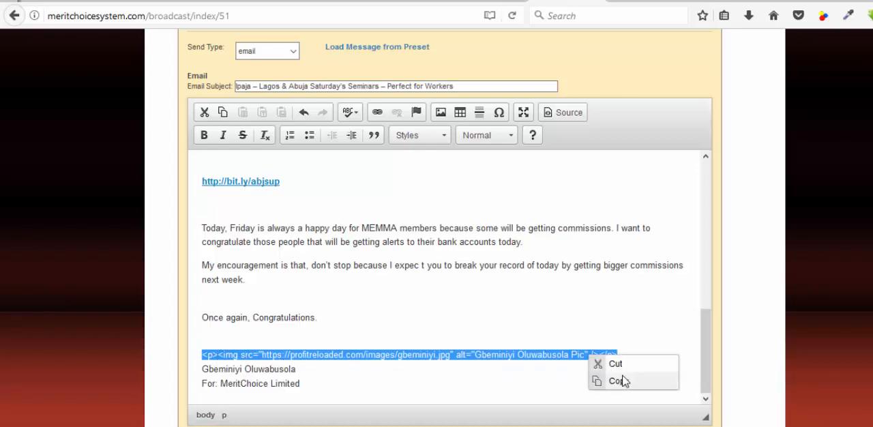
pyautogui.click(621, 380)
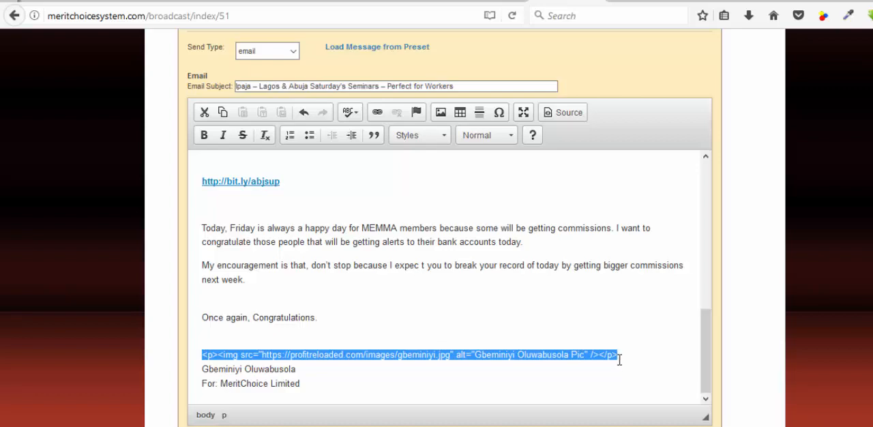
# Step: Show the message's HTML source and examine how the signature's image code is written at the end
pyautogui.click(564, 118)
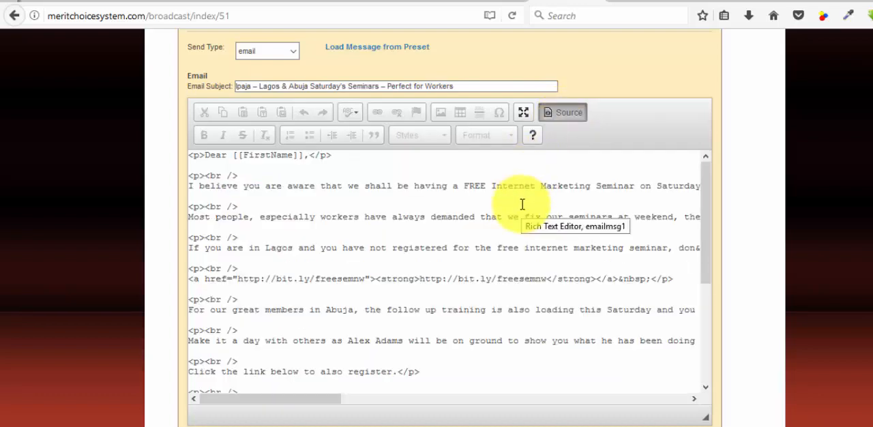
pyautogui.scroll(-5, 522, 205)
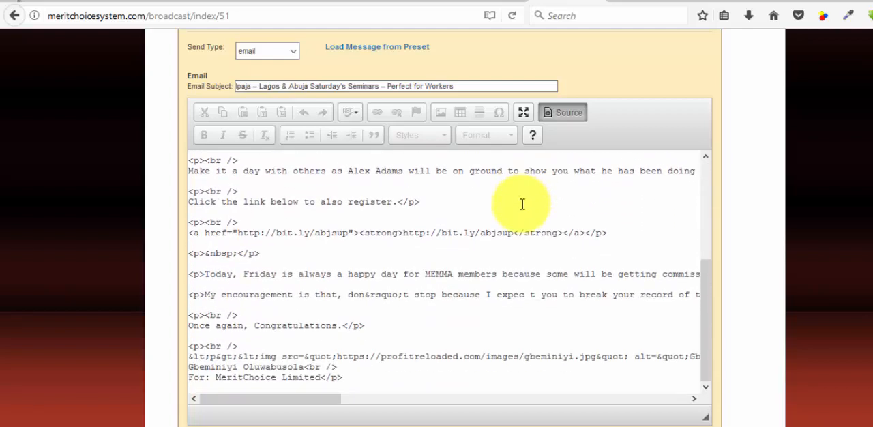
pyautogui.doubleClick(462, 298)
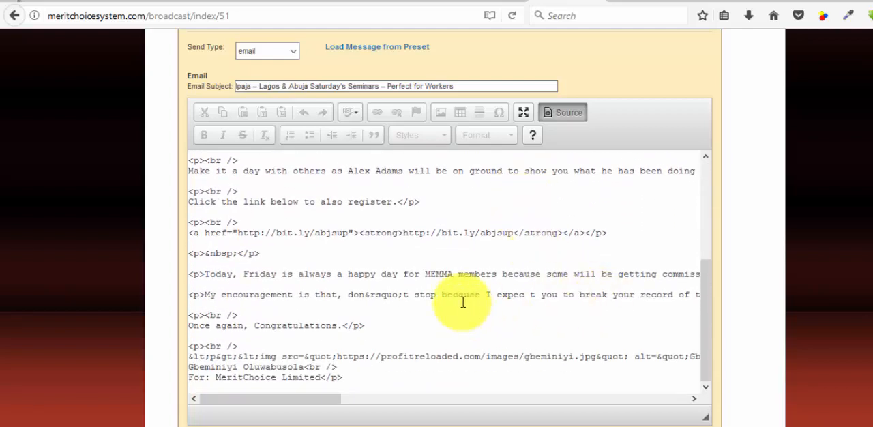
pyautogui.click(189, 357)
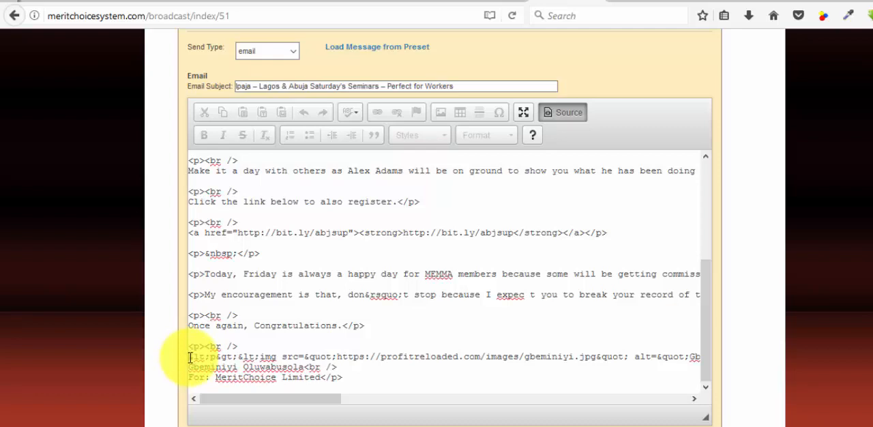
pyautogui.moveTo(189, 356); pyautogui.dragTo(202, 357)
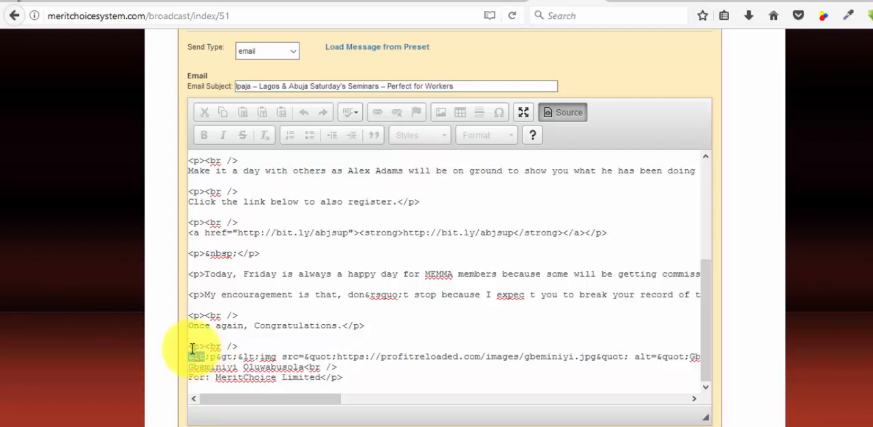
pyautogui.click(193, 349)
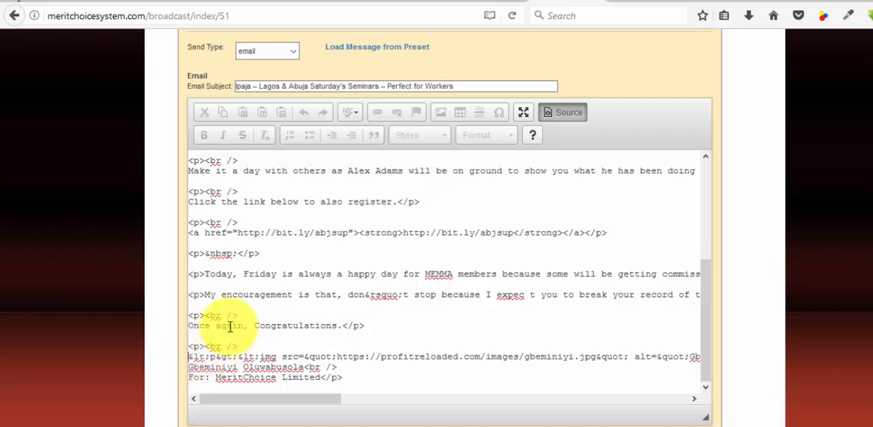
# Step: Examine the paragraph and line-break tags throughout the HTML source, from the greeting to the signature
pyautogui.scroll(5, 232, 325)
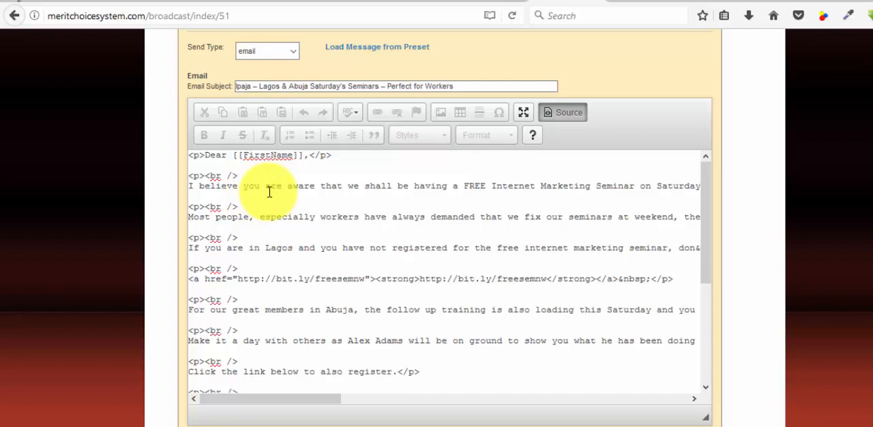
pyautogui.click(200, 155)
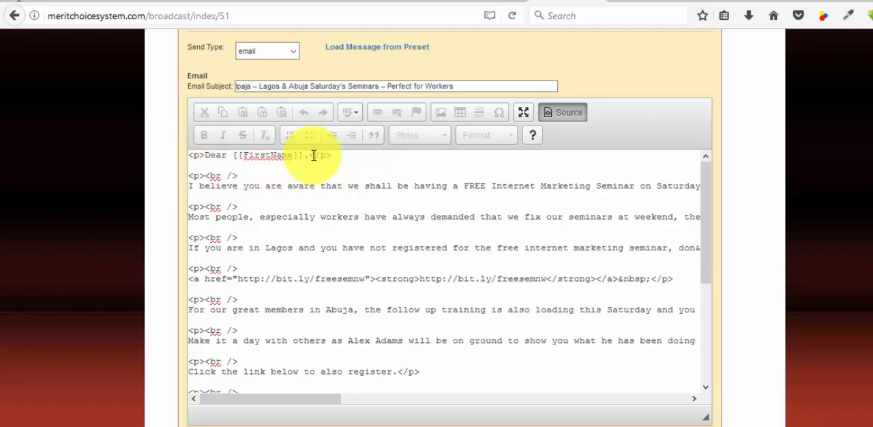
pyautogui.moveTo(209, 178); pyautogui.dragTo(239, 176)
pyautogui.click(209, 177)
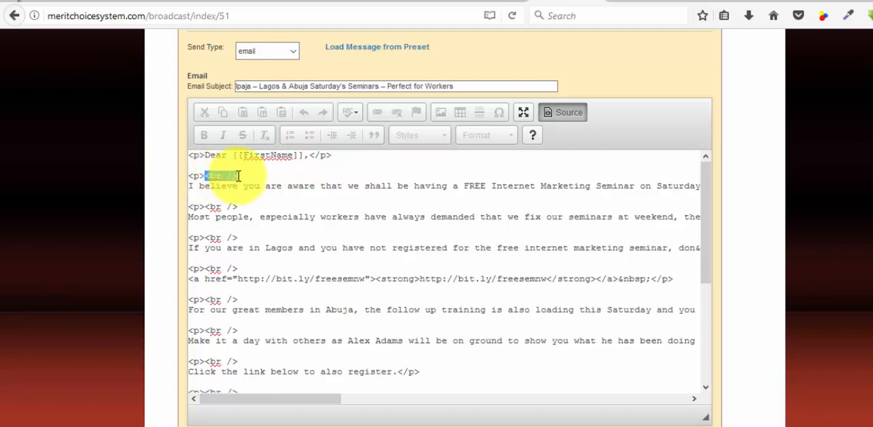
pyautogui.click(218, 176)
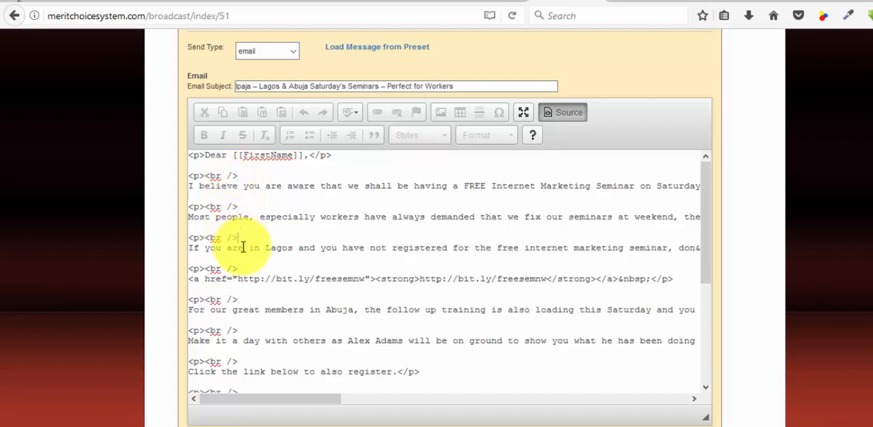
pyautogui.scroll(-2, 232, 252)
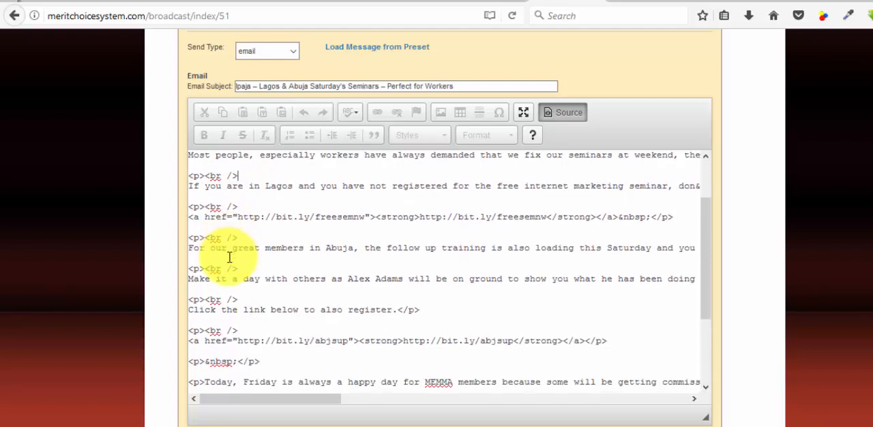
pyautogui.scroll(-4, 229, 257)
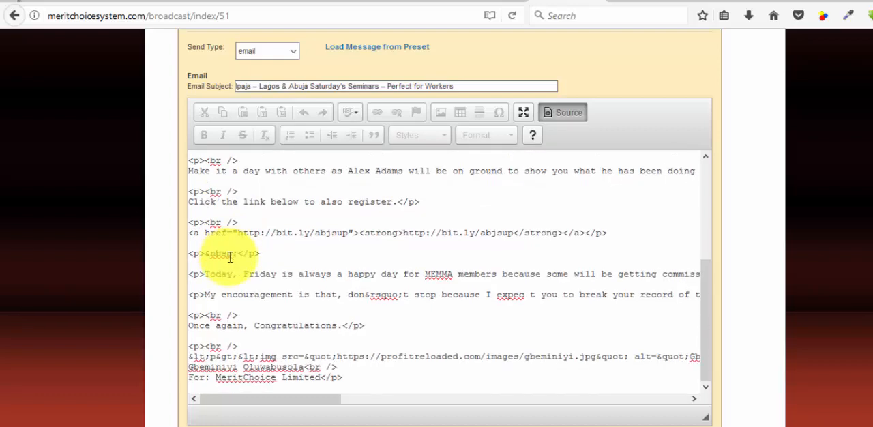
# Step: Return the message to the formatted view and review it from the greeting through the signature
pyautogui.click(569, 115)
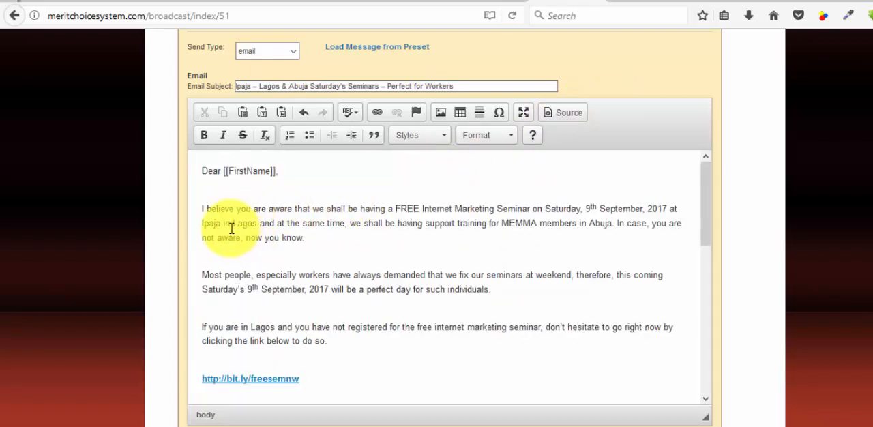
pyautogui.scroll(-5, 220, 262)
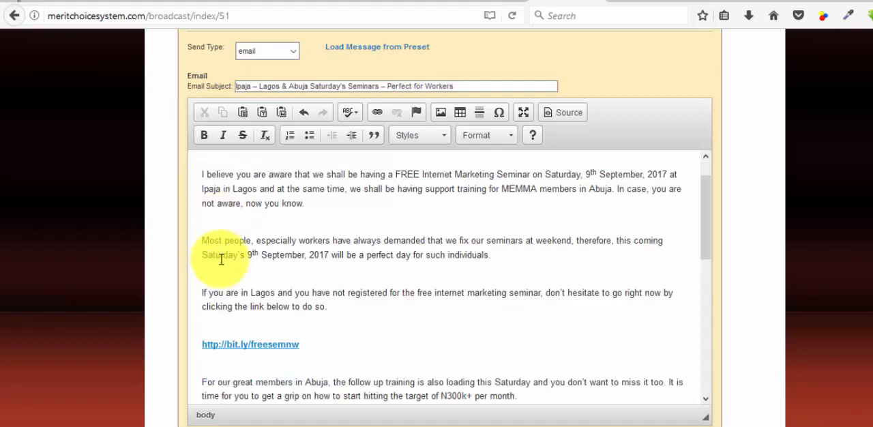
pyautogui.scroll(-3, 245, 315)
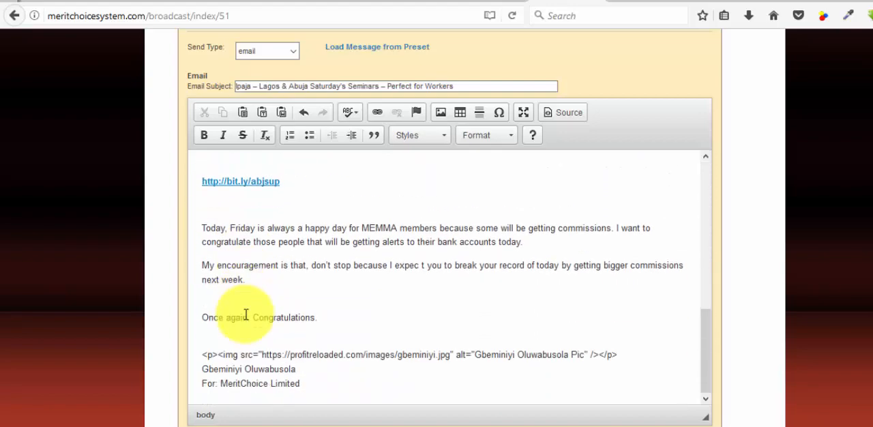
pyautogui.scroll(10, 244, 314)
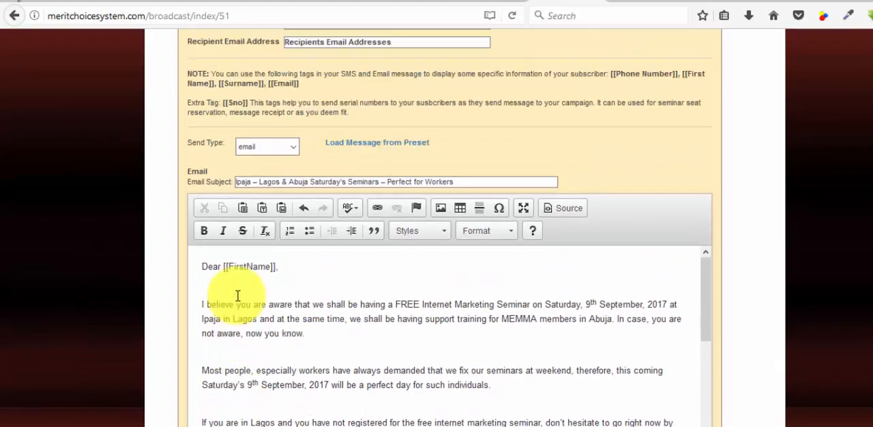
pyautogui.scroll(-5, 268, 341)
pyautogui.scroll(-2, 750, 263)
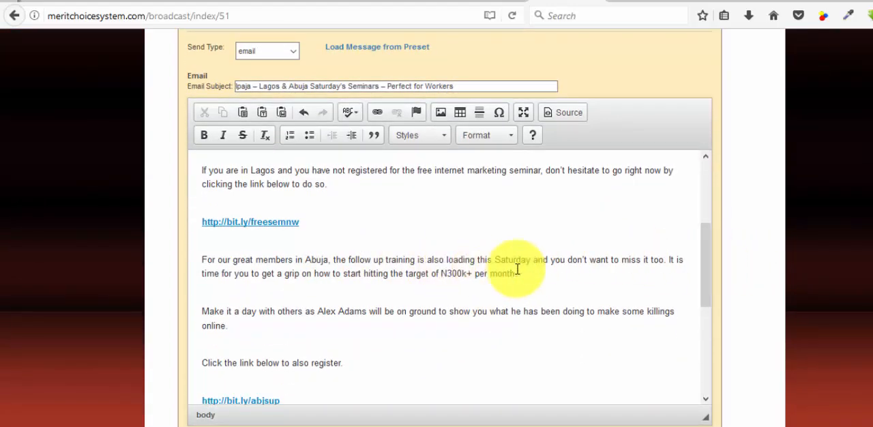
pyautogui.moveTo(707, 250)
pyautogui.mouseDown()
pyautogui.moveTo(712, 182)
pyautogui.moveTo(698, 322)
pyautogui.moveTo(657, 302)
pyautogui.mouseUp()
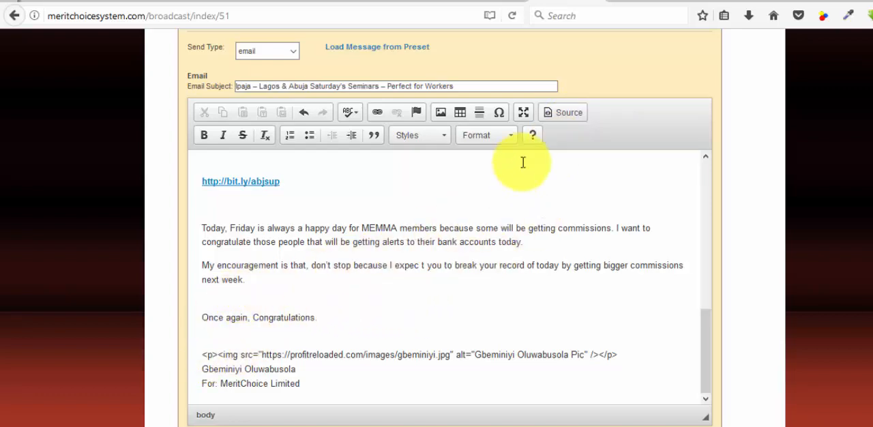
pyautogui.scroll(5, 319, 228)
pyautogui.scroll(3, 319, 228)
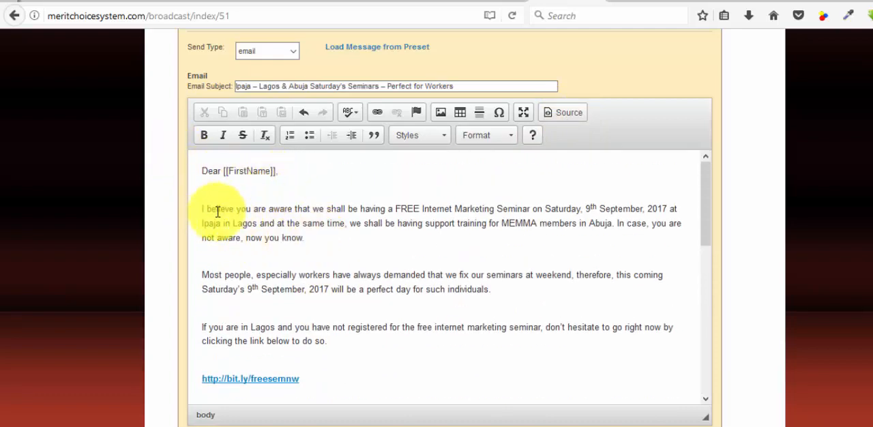
# Step: Compare the message's HTML source with its formatted view, and look over the sending options beneath the message
pyautogui.click(566, 114)
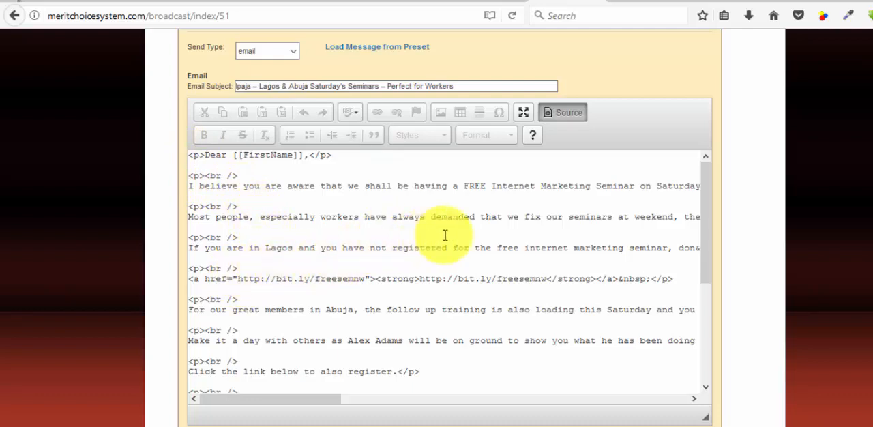
pyautogui.click(563, 113)
pyautogui.click(563, 123)
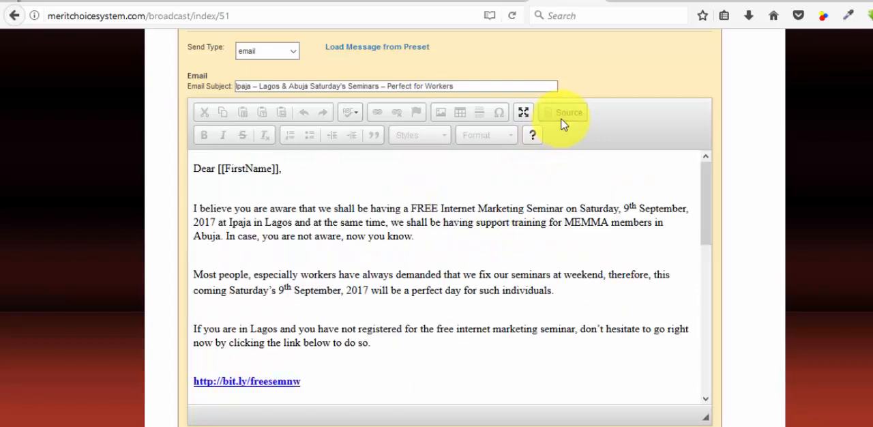
pyautogui.scroll(-10, 256, 328)
pyautogui.scroll(-5, 256, 328)
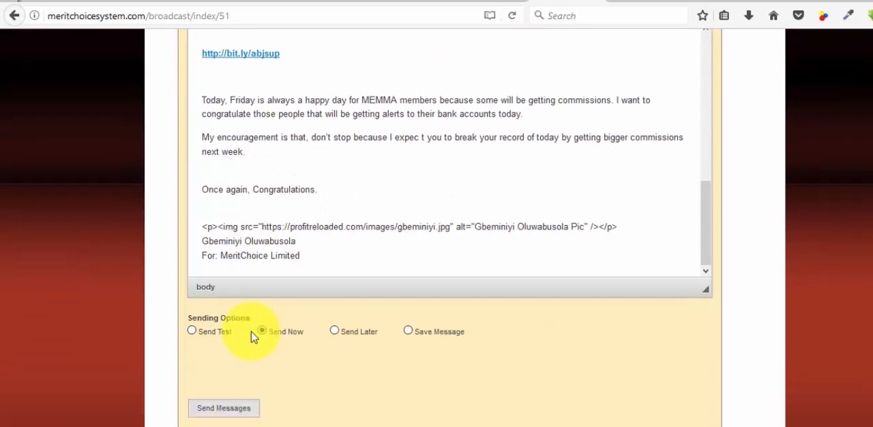
# Step: Select the whole line of image code above the sender's name in the signature
pyautogui.click(203, 199)
pyautogui.moveTo(204, 198); pyautogui.dragTo(617, 198)
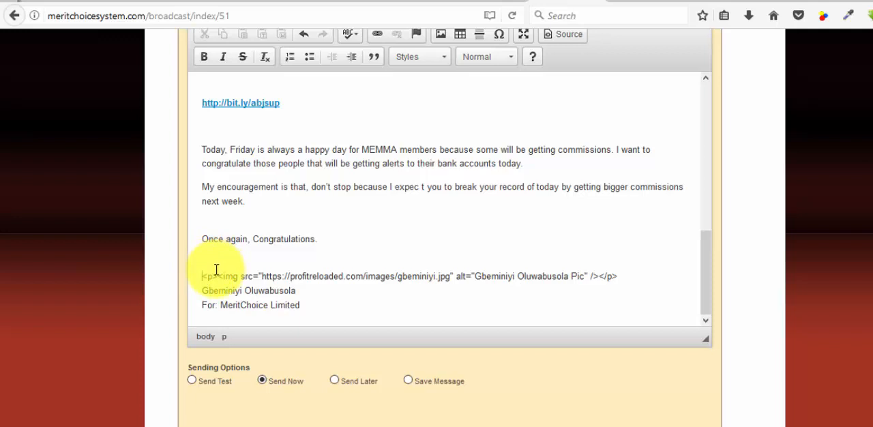
pyautogui.scroll(1, 746, 229)
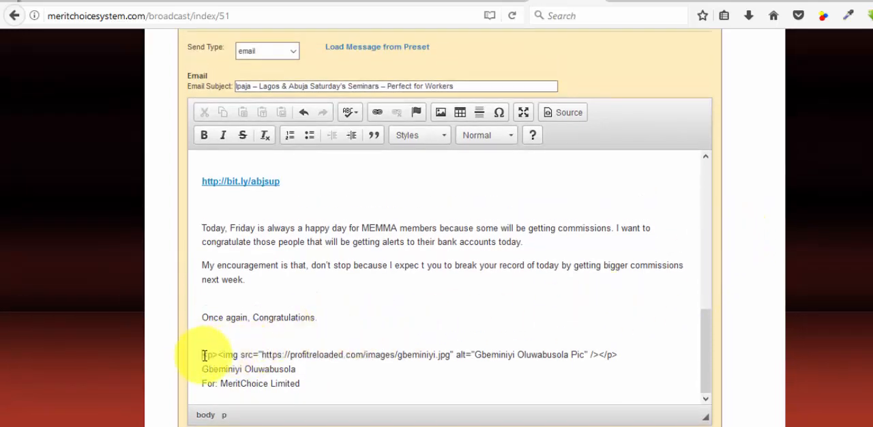
pyautogui.moveTo(202, 355); pyautogui.dragTo(612, 354)
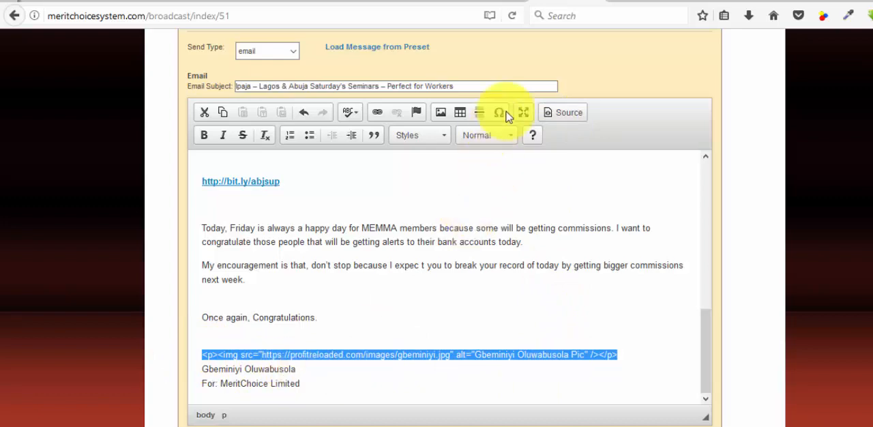
# Step: Open the message's HTML source and examine the escaped opening tag codes at the start of the signature's image line
pyautogui.click(560, 115)
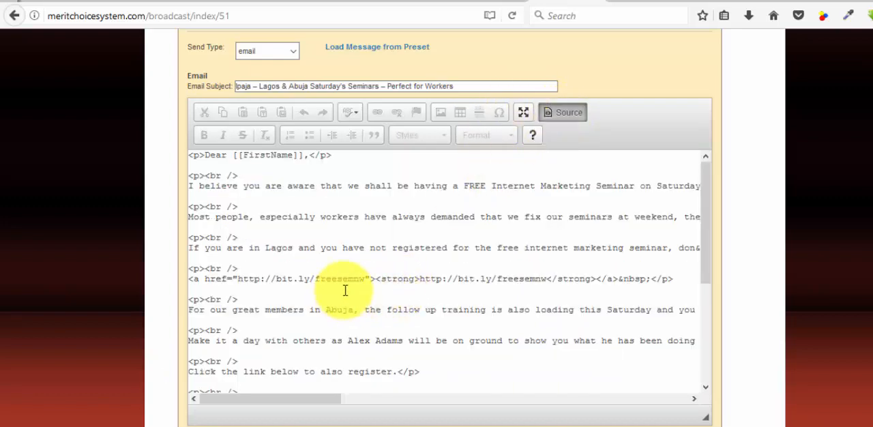
pyautogui.scroll(-5, 346, 288)
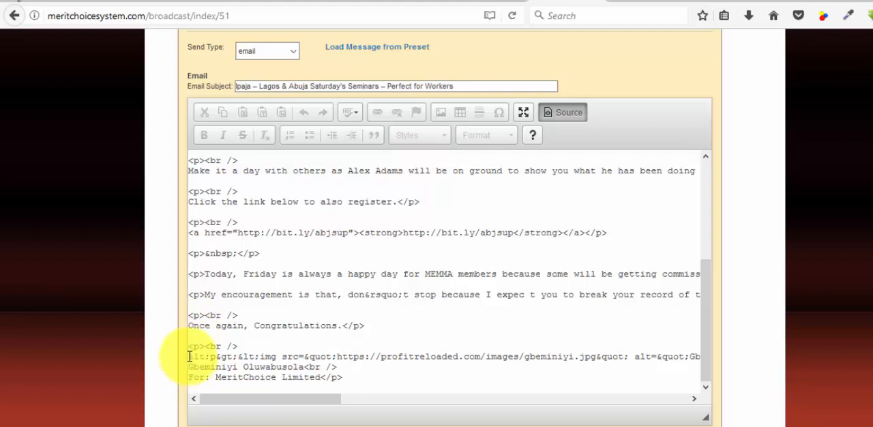
pyautogui.click(189, 356)
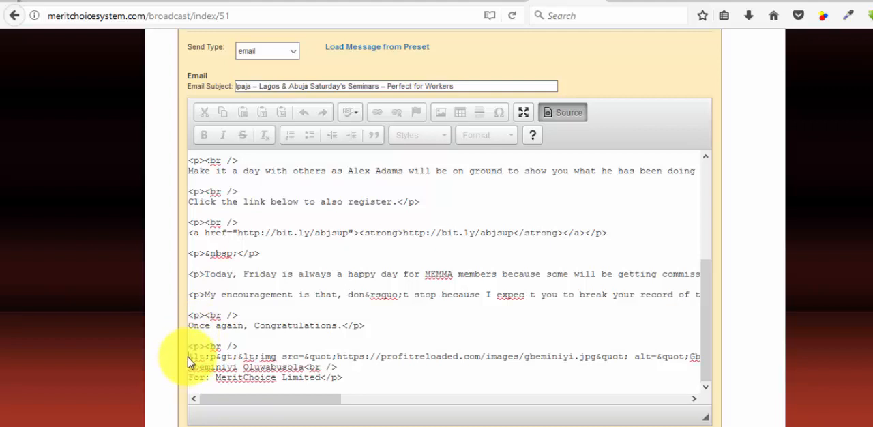
pyautogui.moveTo(193, 357)
pyautogui.mouseDown()
pyautogui.moveTo(269, 356)
pyautogui.moveTo(189, 356)
pyautogui.mouseUp()
pyautogui.moveTo(194, 356); pyautogui.dragTo(210, 358)
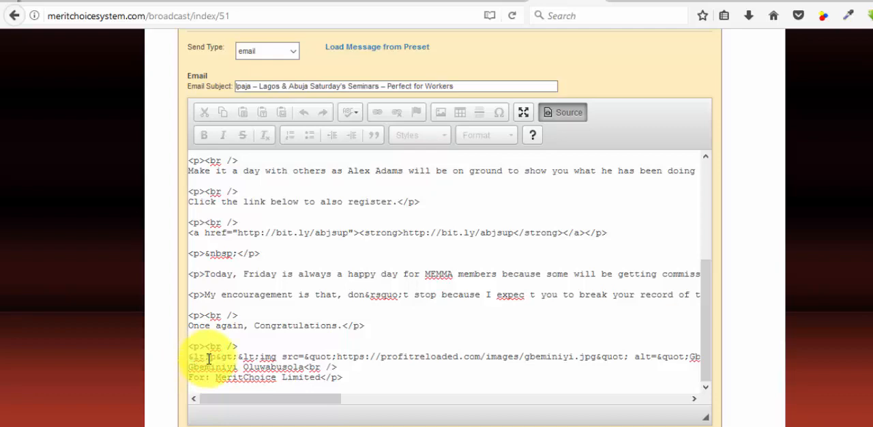
pyautogui.moveTo(207, 359); pyautogui.dragTo(208, 361)
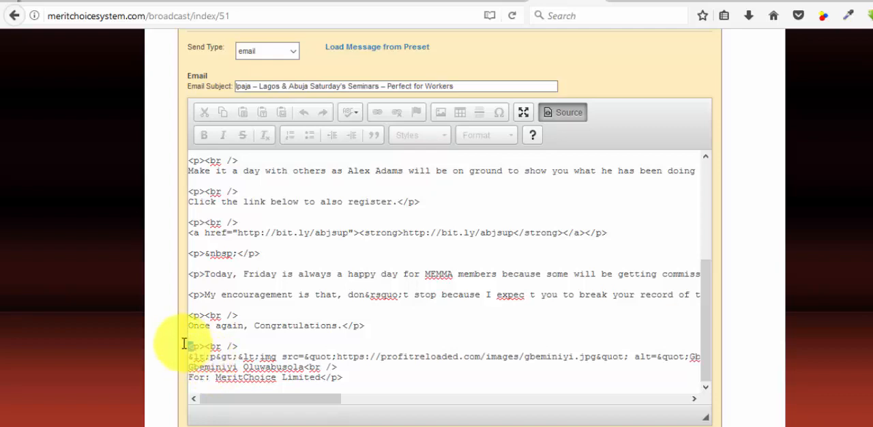
pyautogui.moveTo(190, 346); pyautogui.dragTo(231, 356)
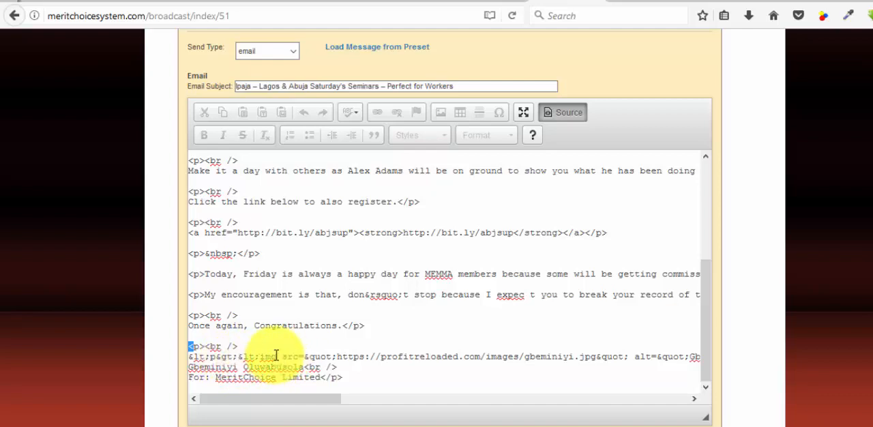
pyautogui.moveTo(277, 357); pyautogui.dragTo(188, 359)
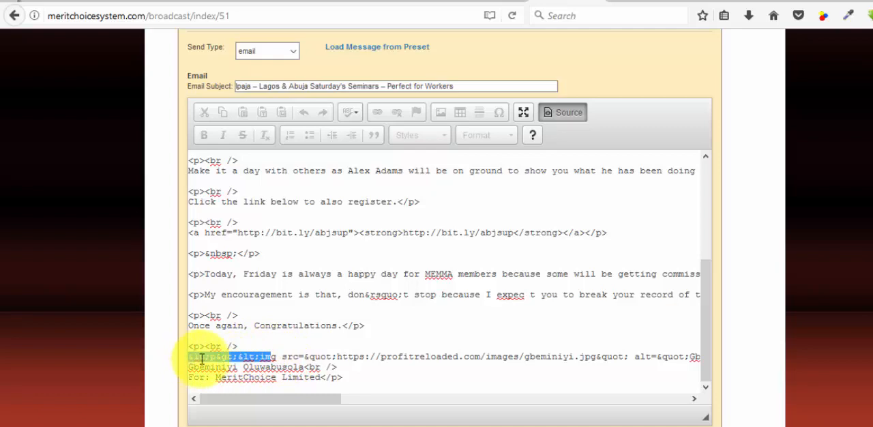
# Step: Examine the rest of the escaped image line, from the img and src attributes through the picture URL to the closing tag codes
pyautogui.click(281, 357)
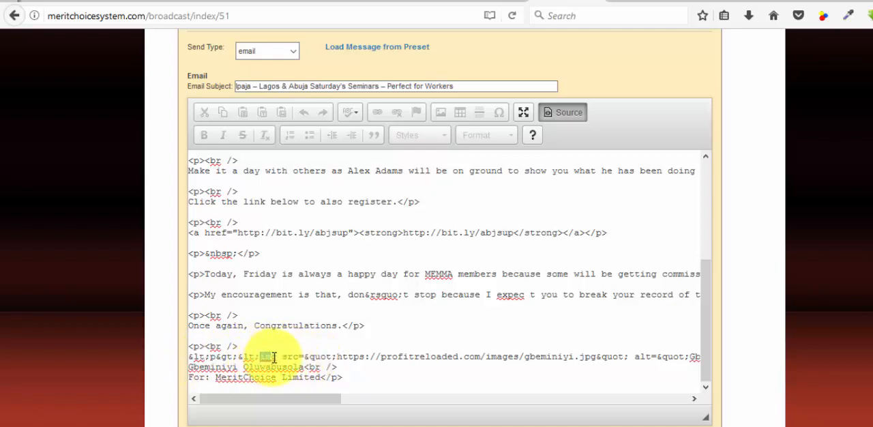
pyautogui.moveTo(283, 356); pyautogui.dragTo(327, 356)
pyautogui.click(305, 356)
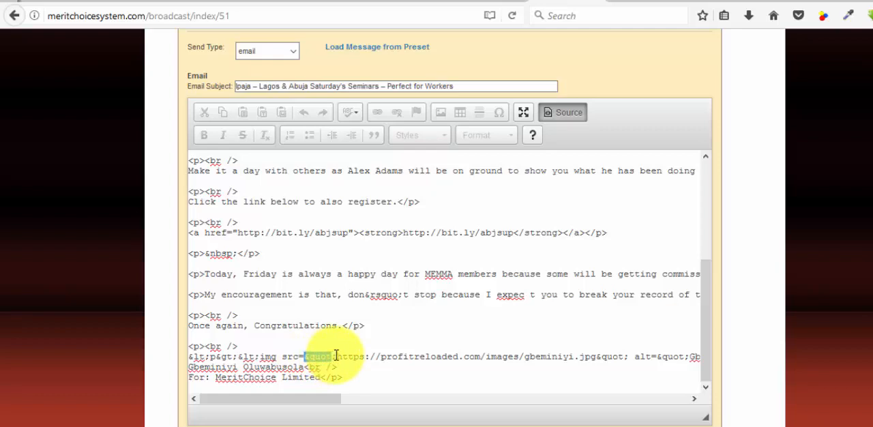
pyautogui.click(335, 356)
pyautogui.moveTo(337, 356); pyautogui.dragTo(594, 358)
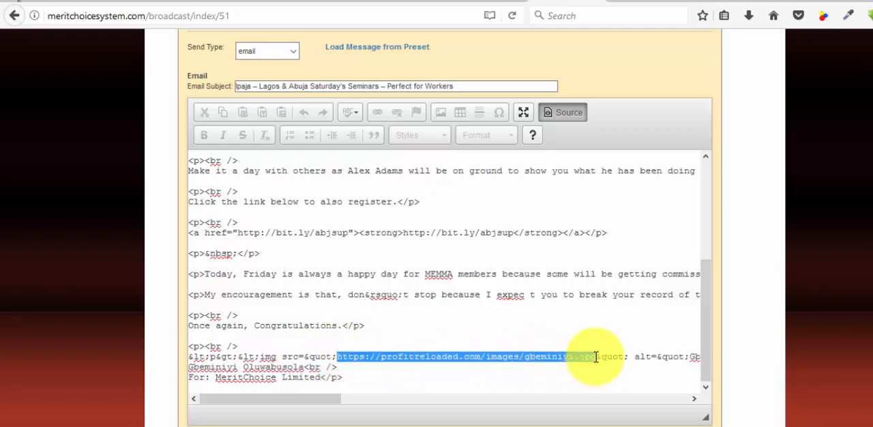
pyautogui.moveTo(306, 400); pyautogui.dragTo(429, 406)
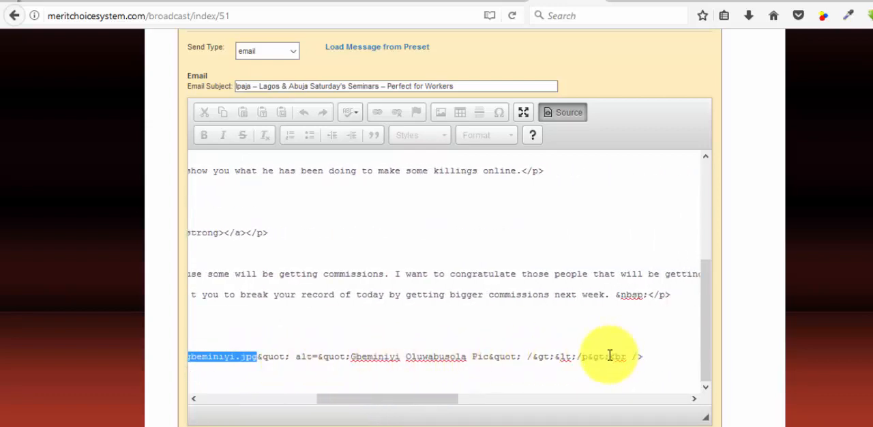
pyautogui.moveTo(610, 356); pyautogui.dragTo(529, 356)
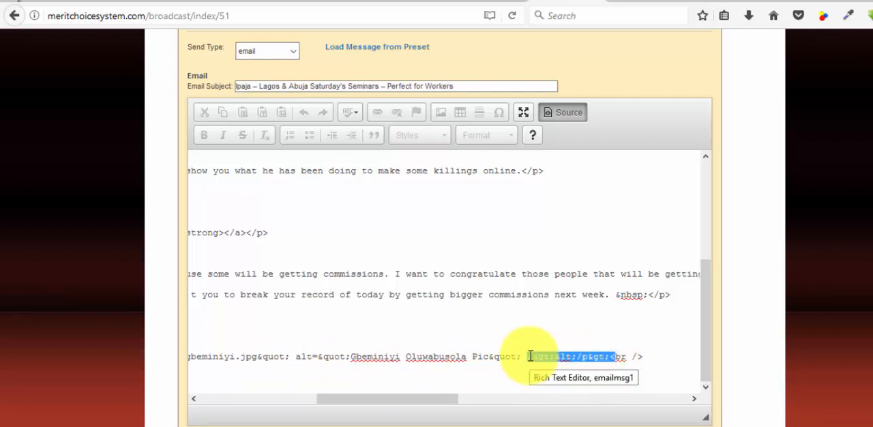
pyautogui.click(530, 356)
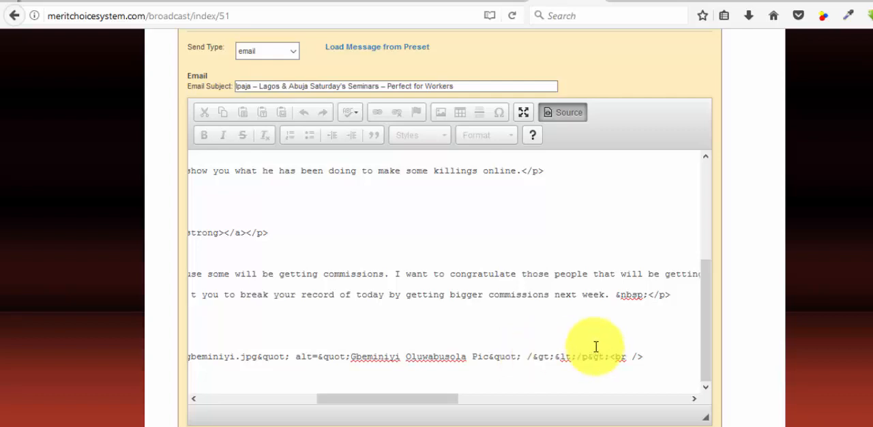
# Step: Return the message to the formatted view and select the whole line of image code above the sender's name
pyautogui.click(578, 114)
pyautogui.scroll(-10, 483, 341)
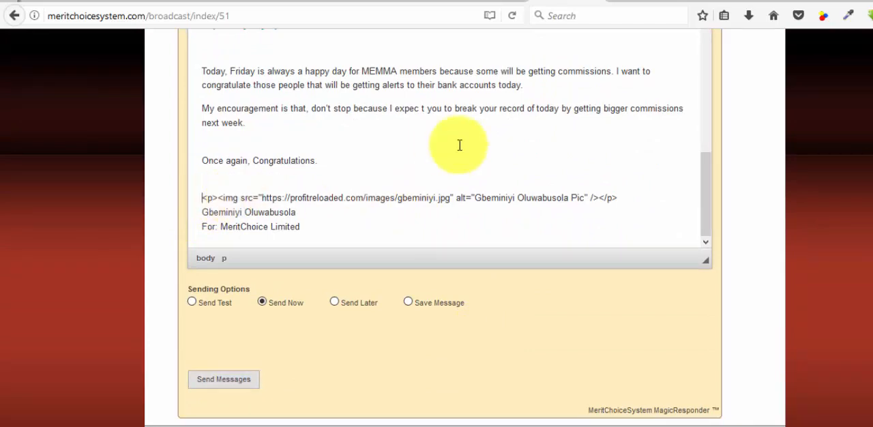
pyautogui.scroll(4, 730, 212)
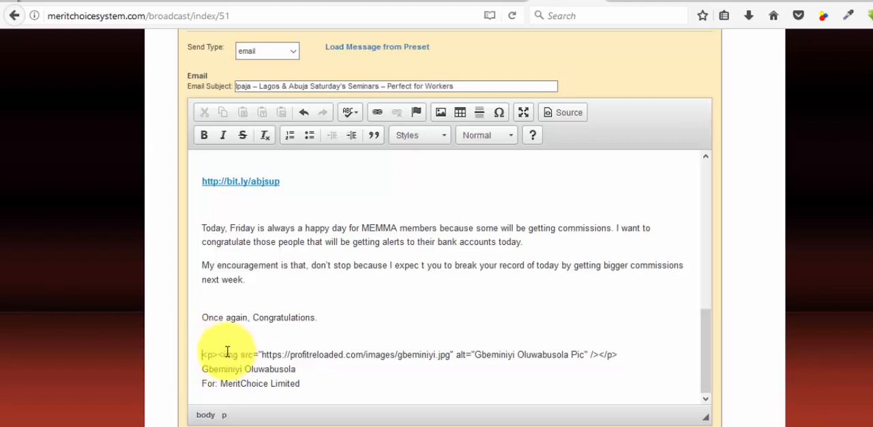
pyautogui.click(204, 355)
pyautogui.moveTo(209, 353); pyautogui.dragTo(618, 357)
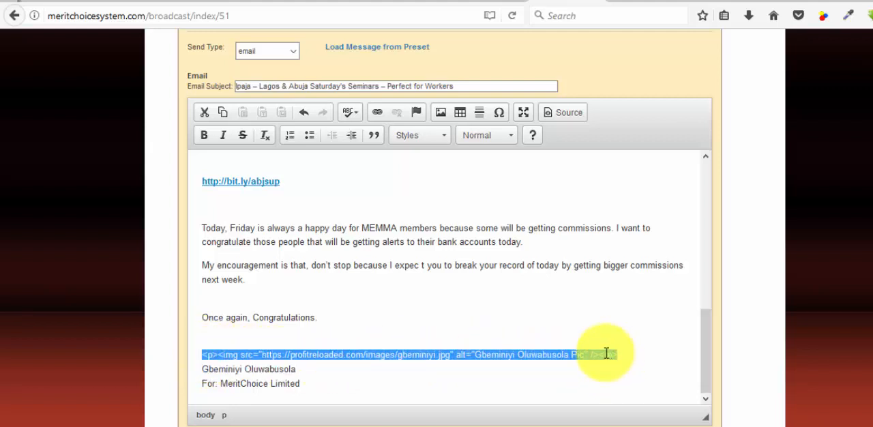
# Step: In the HTML source, replace the escaped image code before the line break with the pasted plain <p><img> code for the signature picture
pyautogui.click(561, 125)
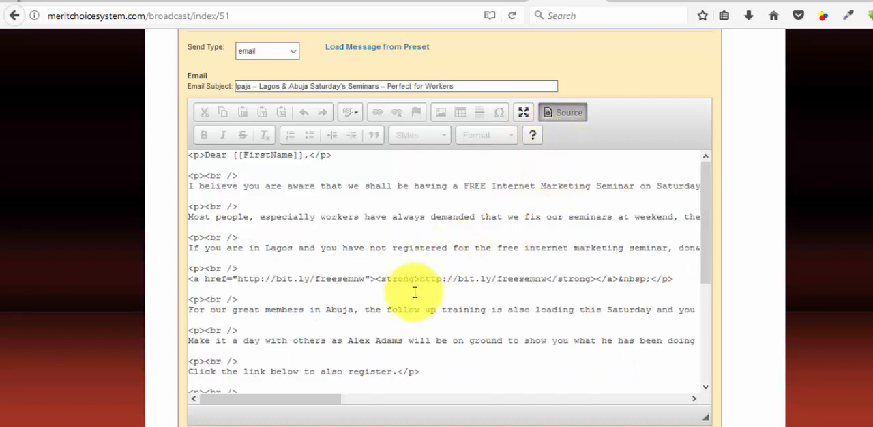
pyautogui.scroll(-10, 409, 300)
pyautogui.scroll(2, 141, 230)
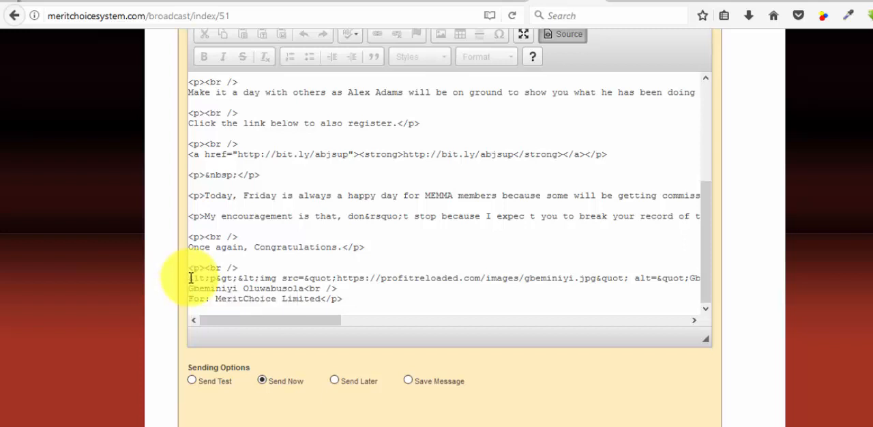
pyautogui.click(190, 278)
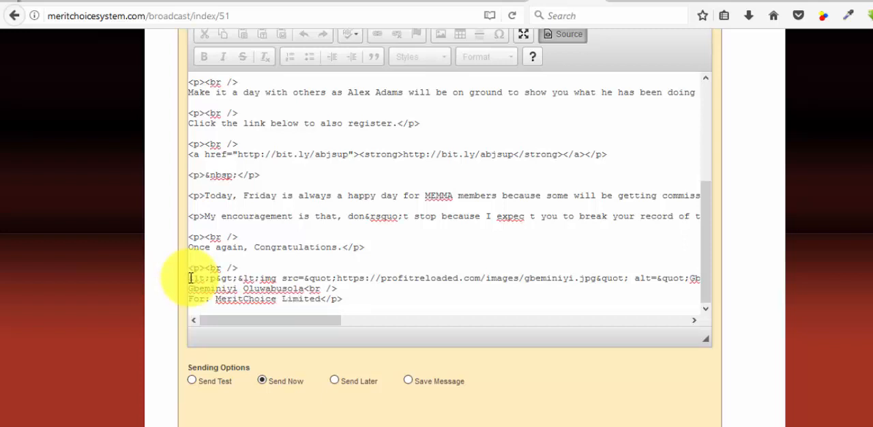
pyautogui.moveTo(191, 278); pyautogui.dragTo(625, 283)
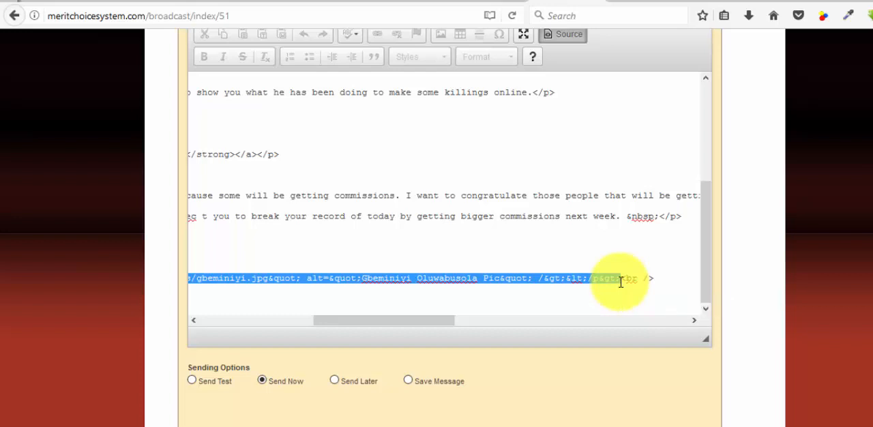
pyautogui.hotkey('ctrl', 'v')
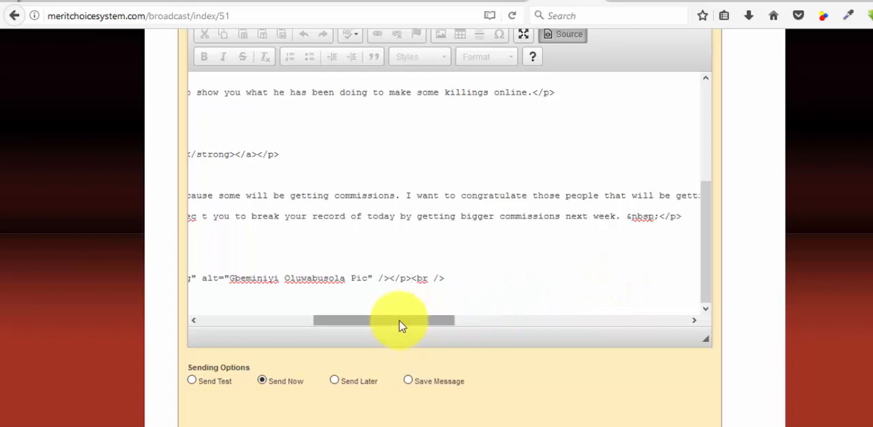
# Step: Check the pasted image code in the source against the paragraph tags of the surrounding lines
pyautogui.moveTo(401, 325); pyautogui.dragTo(250, 336)
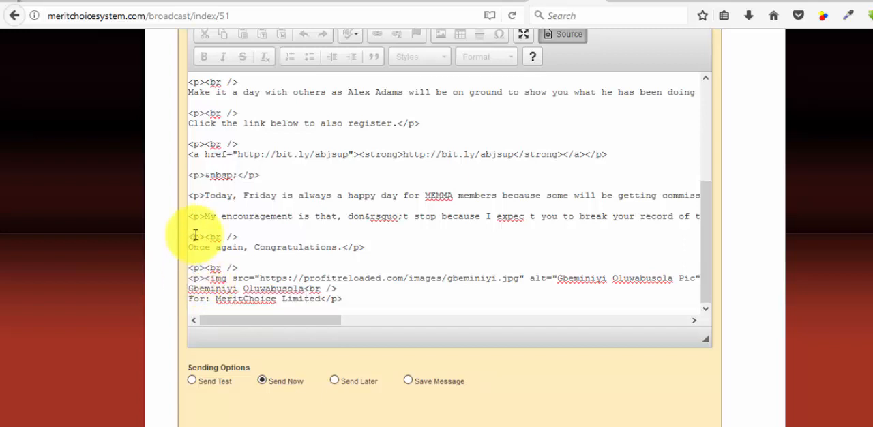
pyautogui.click(195, 190)
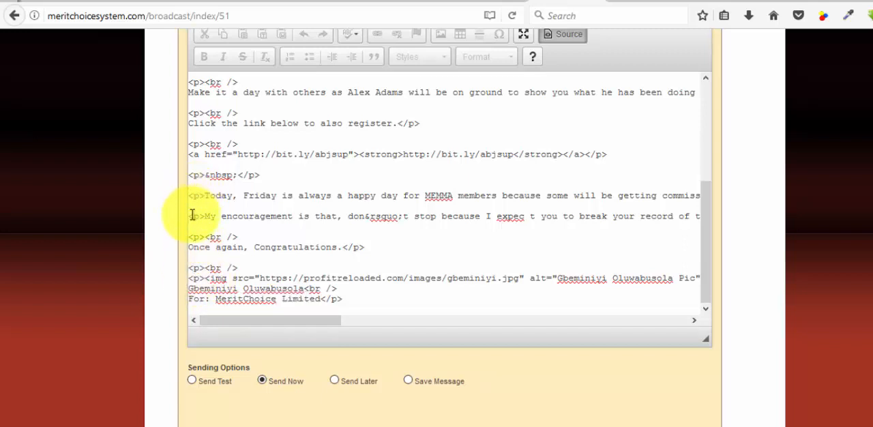
pyautogui.click(193, 237)
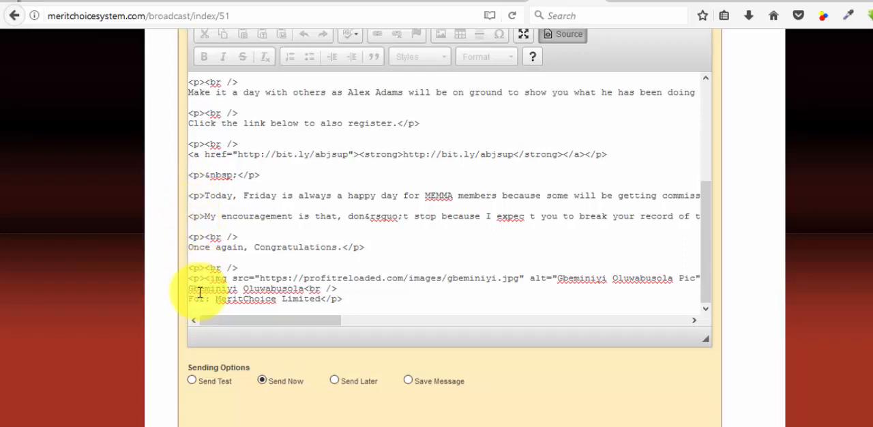
pyautogui.scroll(1, 208, 286)
pyautogui.scroll(-1, 218, 279)
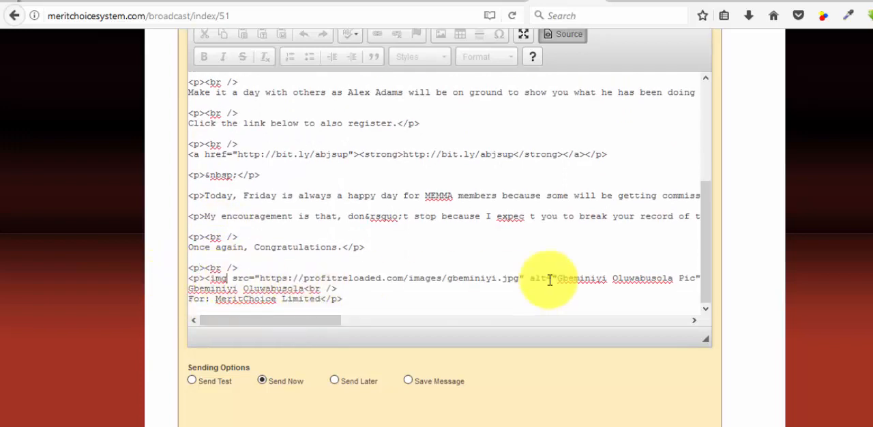
pyautogui.scroll(2, 716, 260)
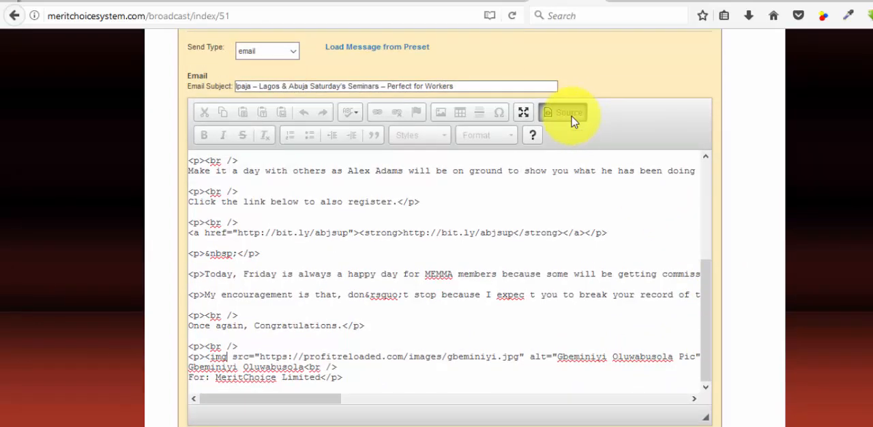
# Step: In the formatted view, remove the extra gap beneath the signature picture, keeping the sender's name on its own line directly below it
pyautogui.click(573, 120)
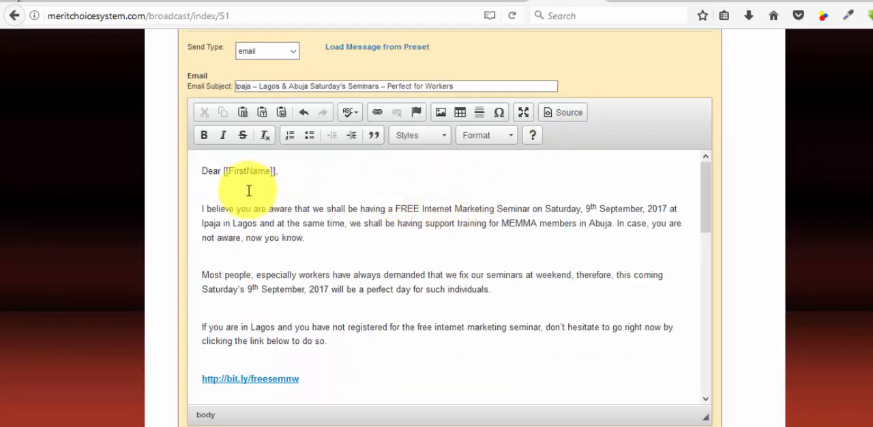
pyautogui.scroll(-2, 522, 237)
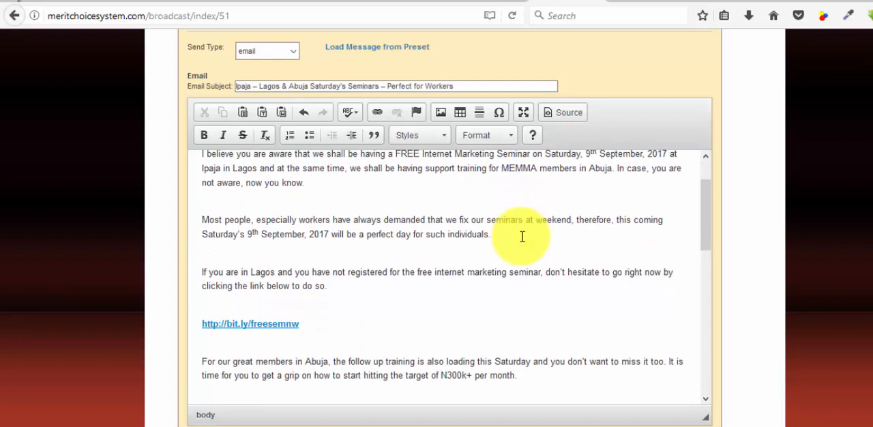
pyautogui.scroll(-10, 522, 237)
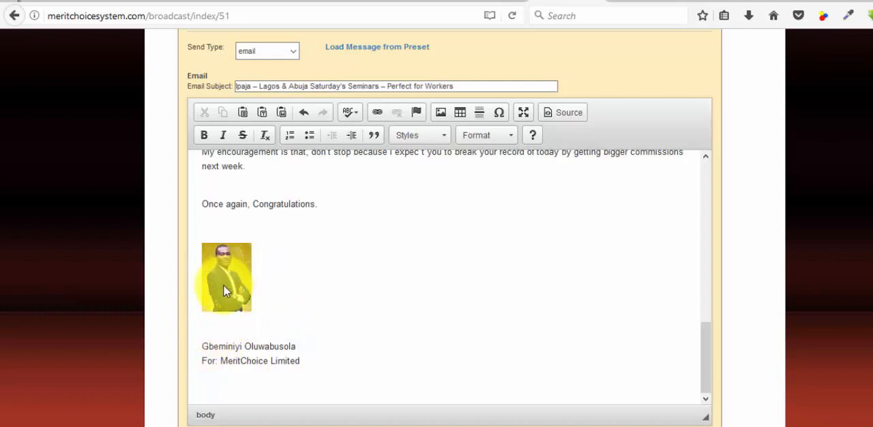
pyautogui.click(204, 348)
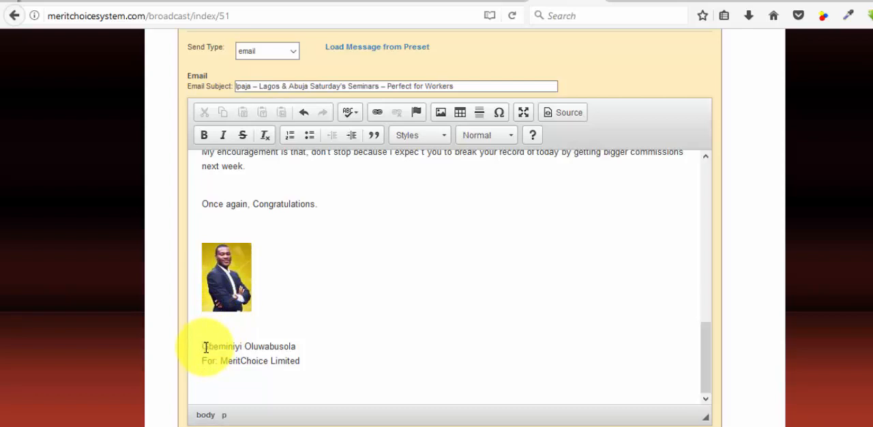
pyautogui.press('BackSpace')
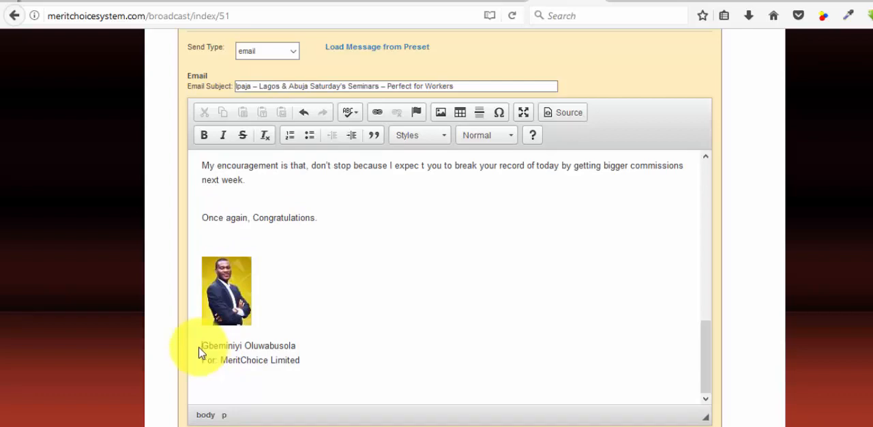
pyautogui.press('BackSpace')
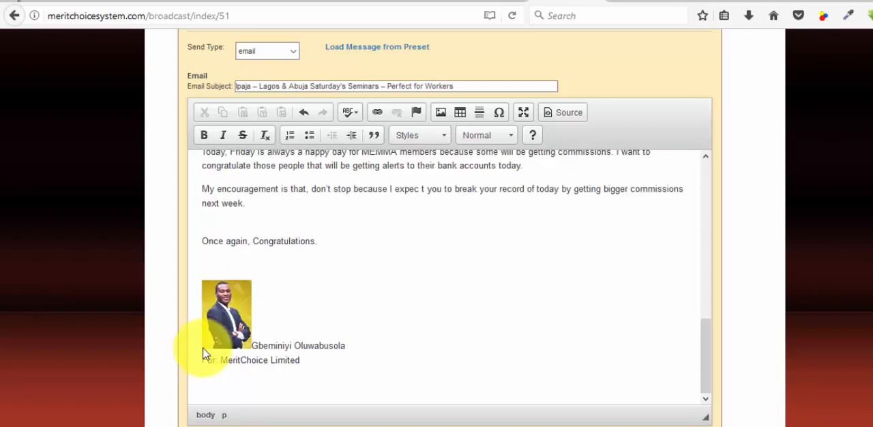
pyautogui.press('Return')
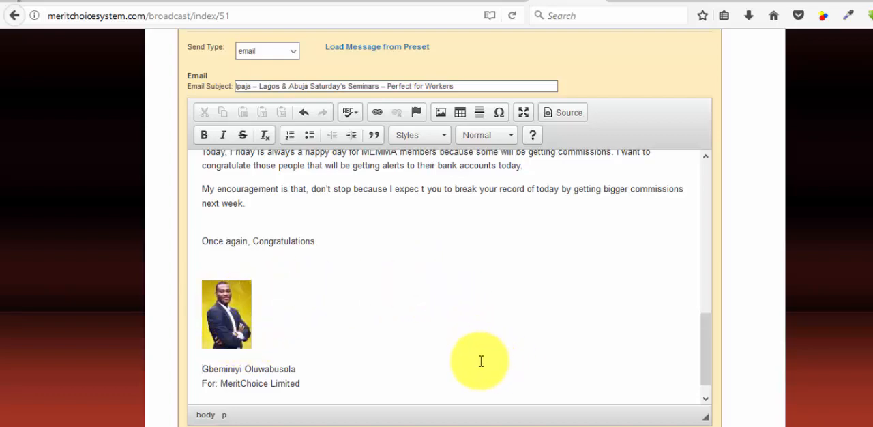
# Step: Review the end of the message with its signature picture and the sending options beneath it
pyautogui.scroll(10, 505, 362)
pyautogui.scroll(-5, 481, 361)
pyautogui.scroll(-5, 481, 361)
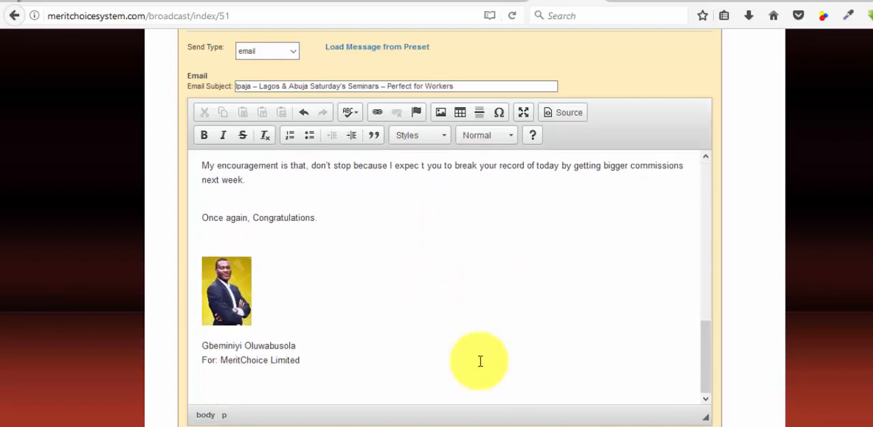
pyautogui.scroll(-5, 144, 350)
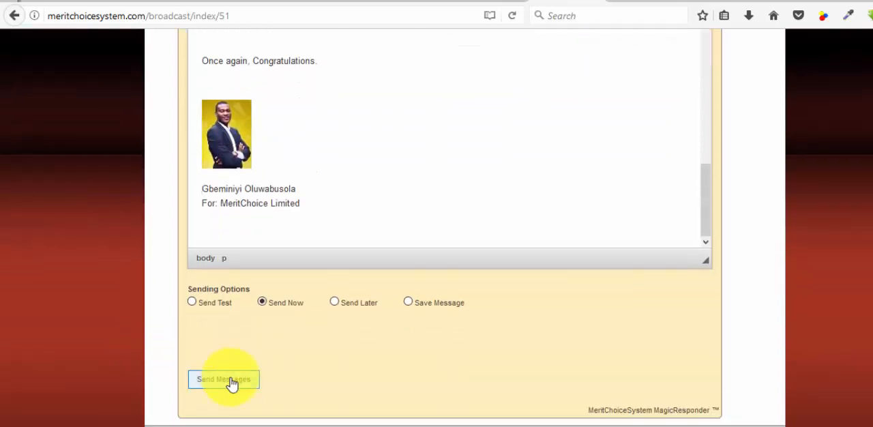
# Step: Review the closing paragraphs, signature picture and sender lines of the broadcast message
pyautogui.scroll(1, 300, 171)
pyautogui.scroll(1, 300, 170)
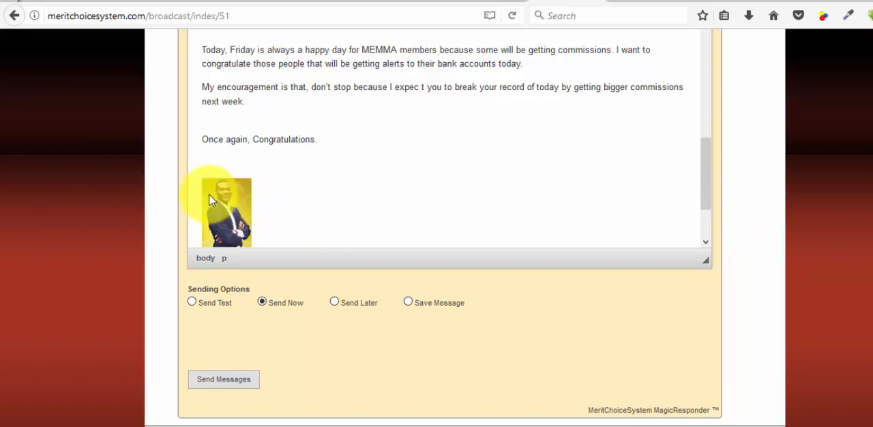
pyautogui.scroll(5, 756, 199)
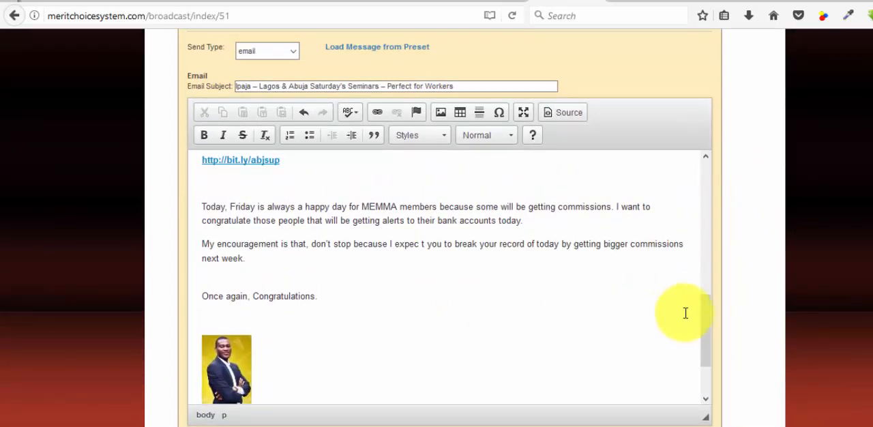
pyautogui.moveTo(703, 312); pyautogui.dragTo(704, 335)
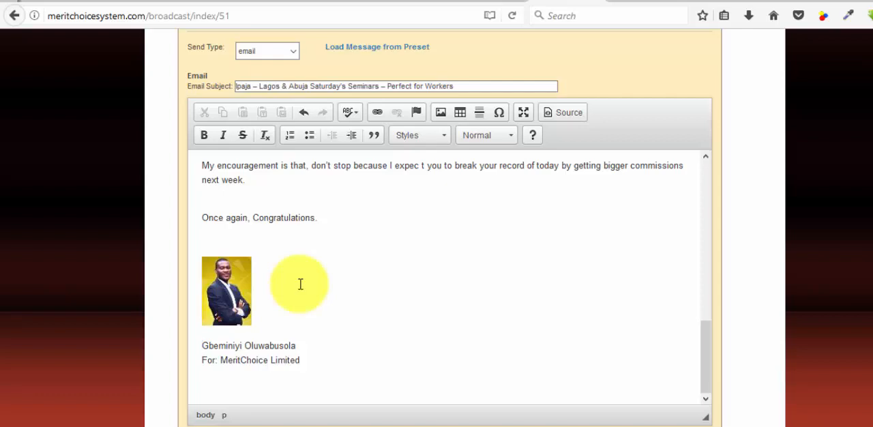
# Step: Switch to the ProfitReloaded WordPress admin and open the page for uploading new media
pyautogui.click(214, 2)
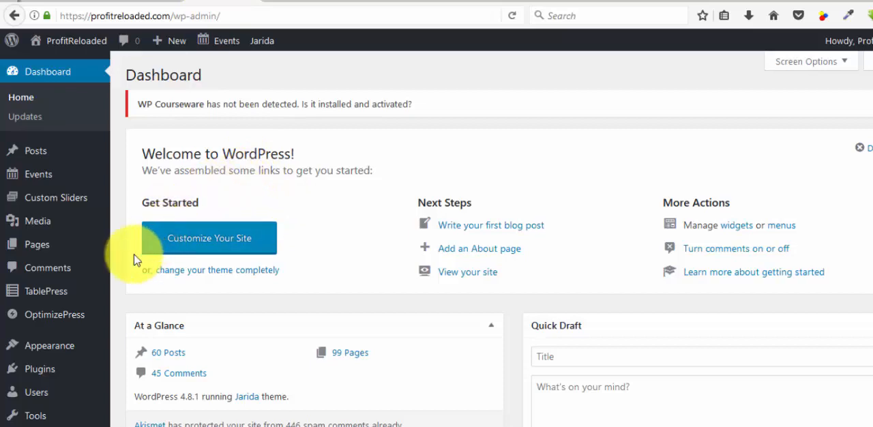
pyautogui.moveTo(31, 221)
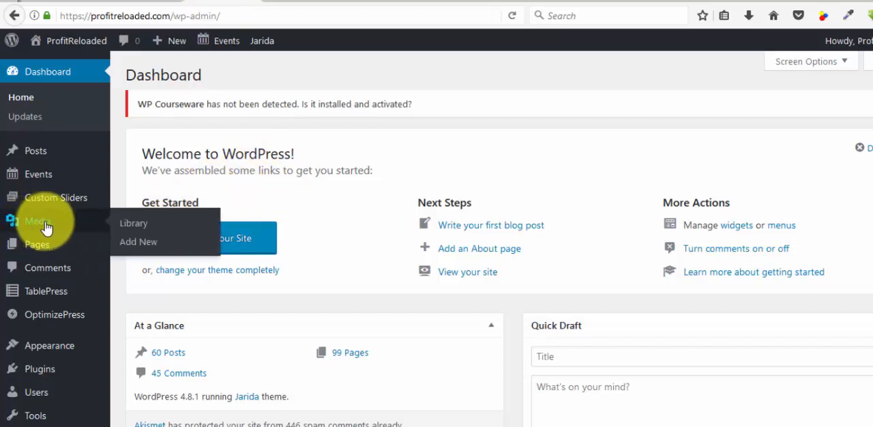
pyautogui.click(132, 247)
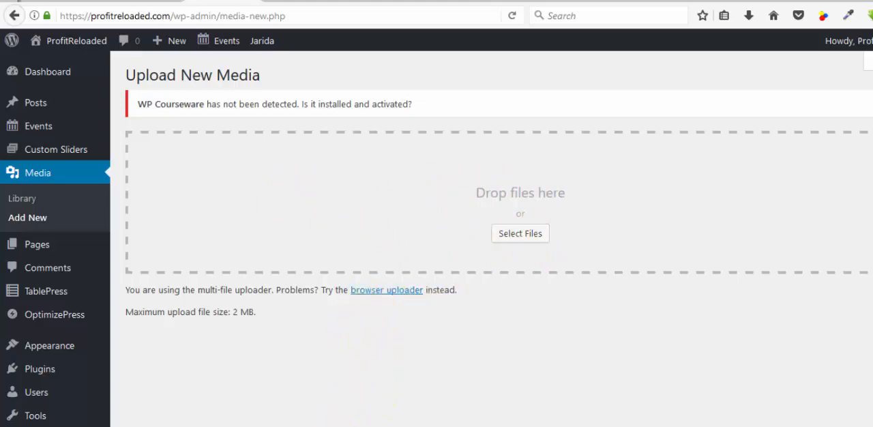
# Step: Look through the MY IMAGES folder for a picture and check the hosted signature image in the browser
pyautogui.moveTo(321, 426)
pyautogui.click(322, 406)
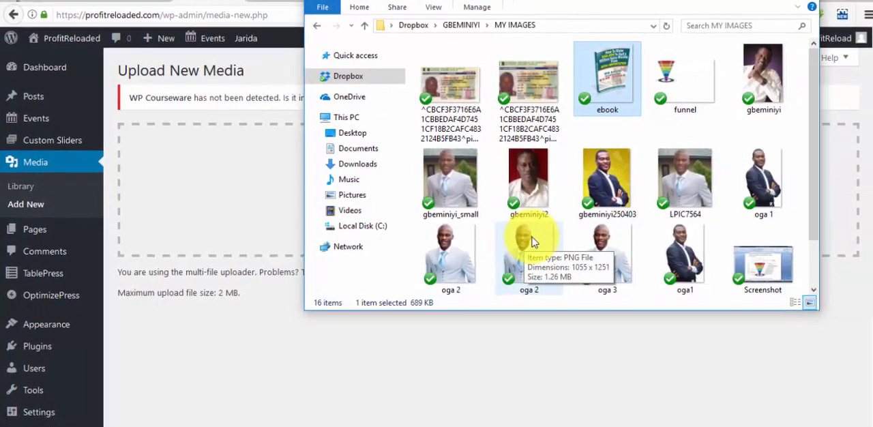
pyautogui.click(603, 195)
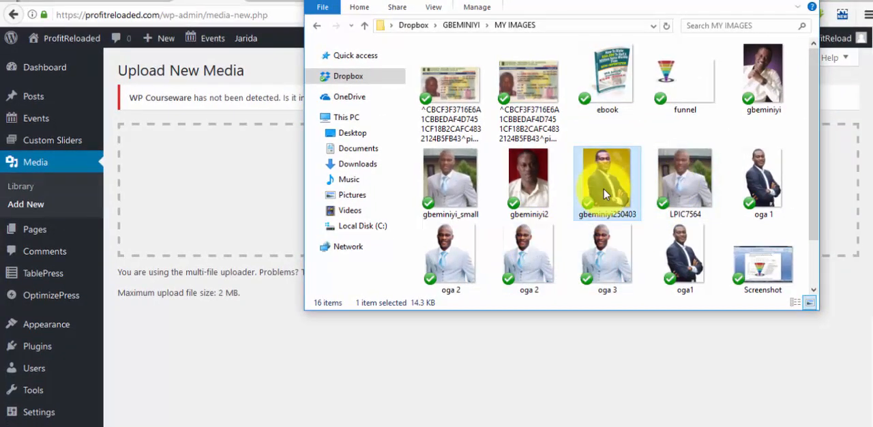
pyautogui.scroll(-2, 656, 193)
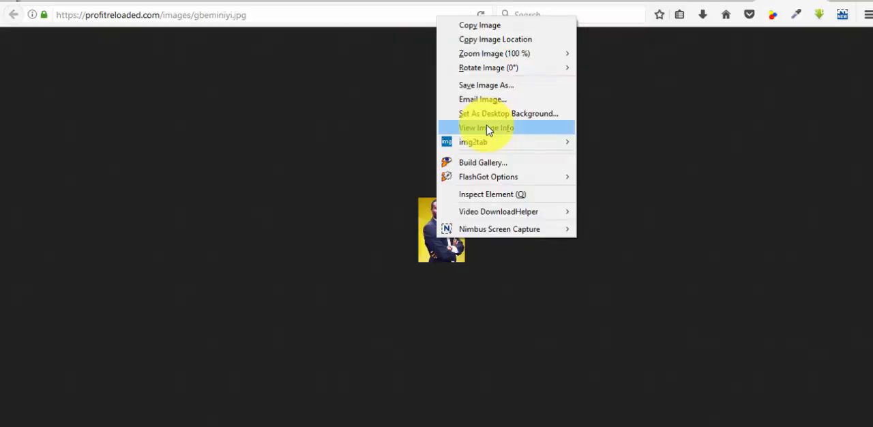
pyautogui.click(488, 130)
pyautogui.click(153, 133)
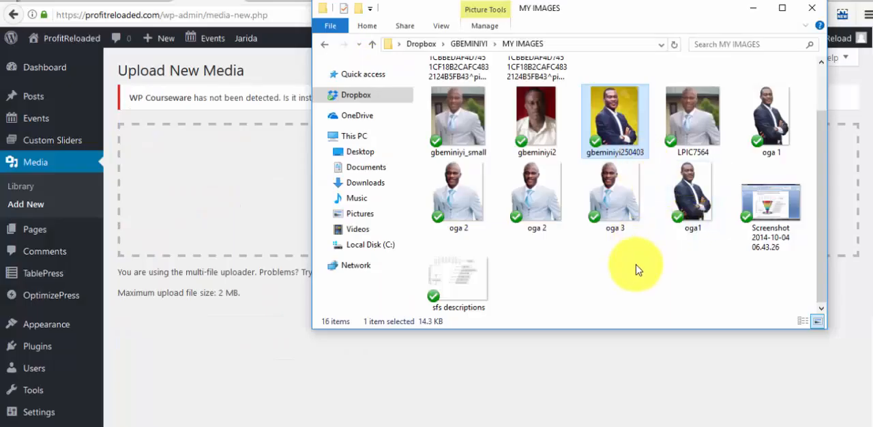
# Step: Upload the picture oga 3 from the MY IMAGES folder to the WordPress media library
pyautogui.click(612, 214)
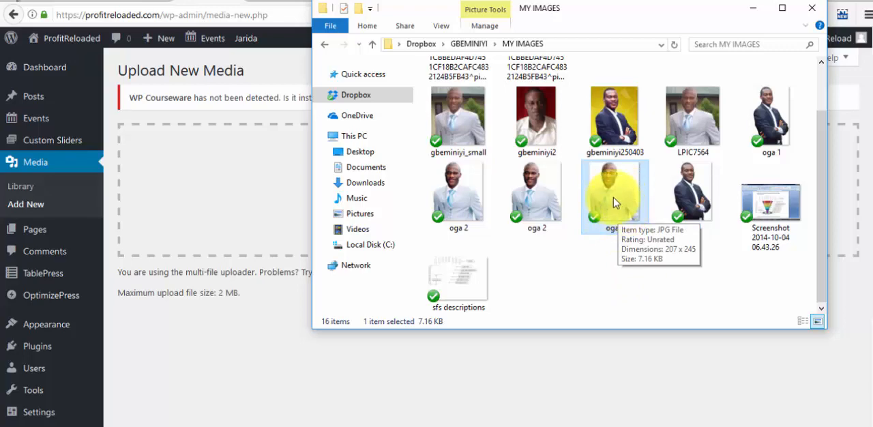
pyautogui.moveTo(614, 201); pyautogui.dragTo(230, 216)
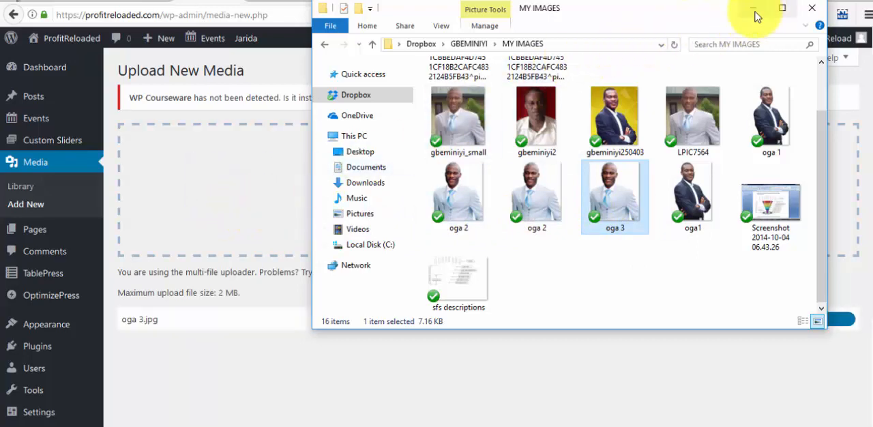
pyautogui.click(754, 8)
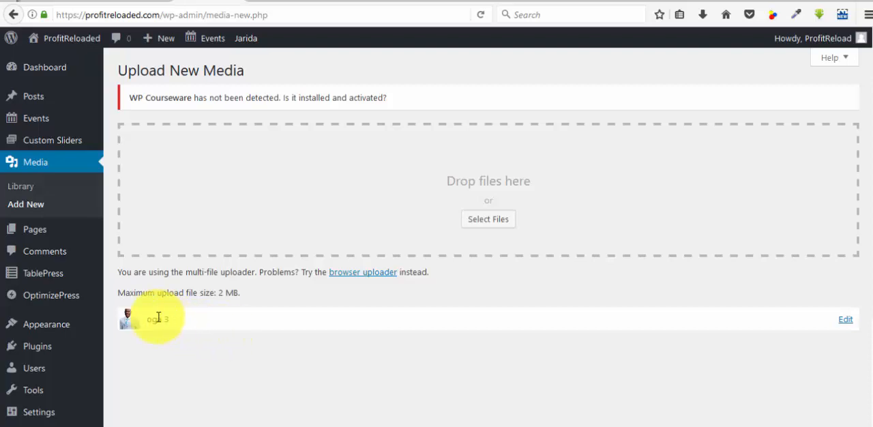
pyautogui.scroll(-4, 289, 269)
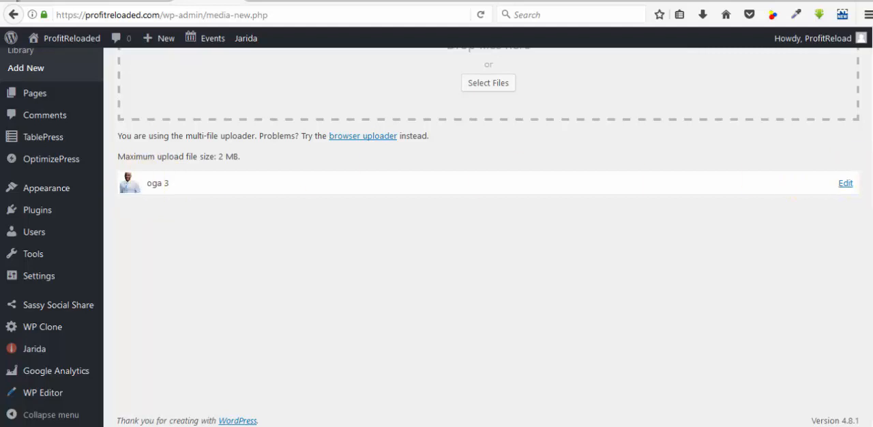
# Step: Open the uploaded oga 3 picture for editing and copy its complete file URL
pyautogui.click(847, 184)
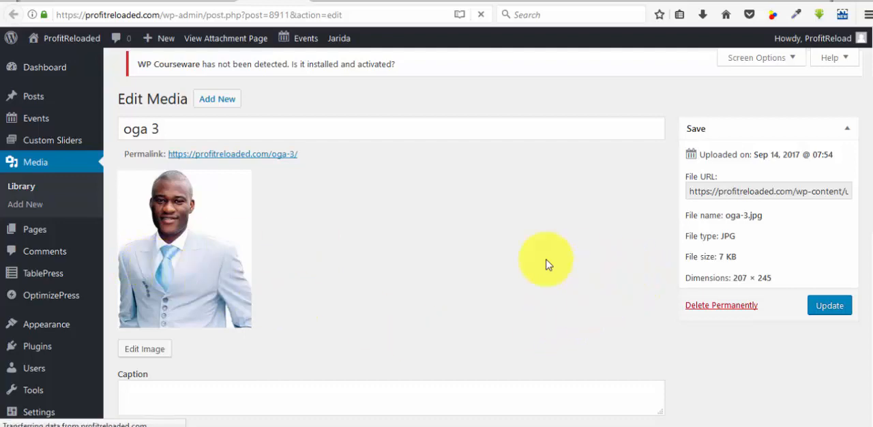
pyautogui.click(691, 191)
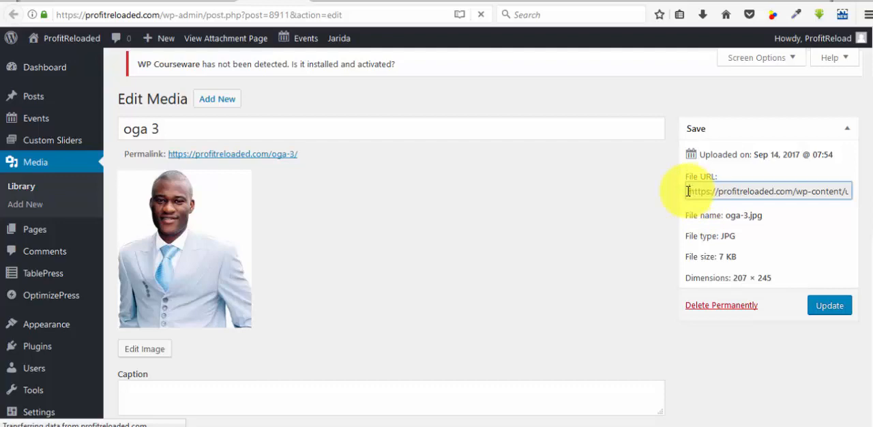
pyautogui.moveTo(688, 192); pyautogui.dragTo(850, 205)
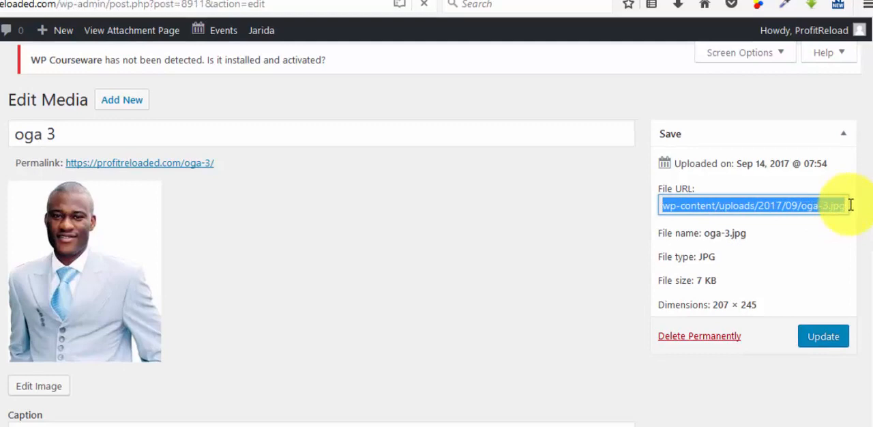
pyautogui.rightClick(759, 216)
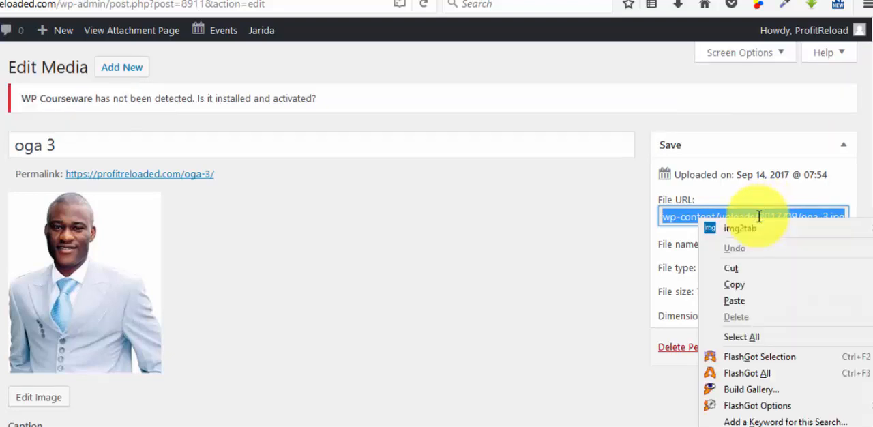
pyautogui.click(746, 284)
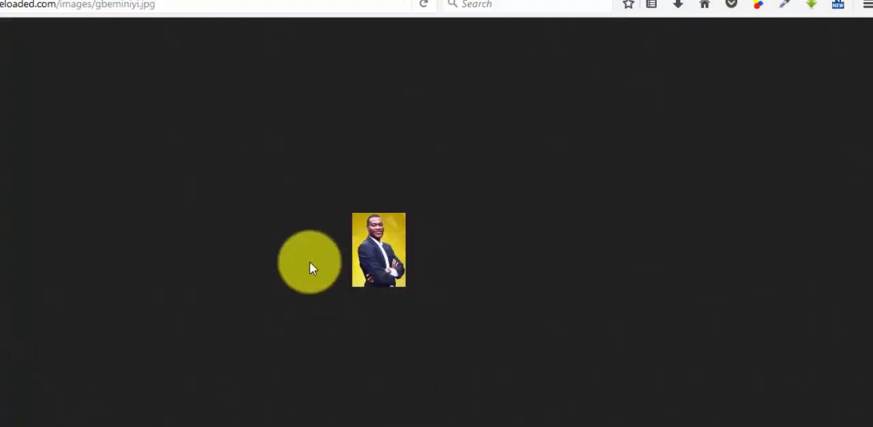
# Step: Load the copied oga-3.jpg URL in place of the hosted signature image and select the full address
pyautogui.click(173, 7)
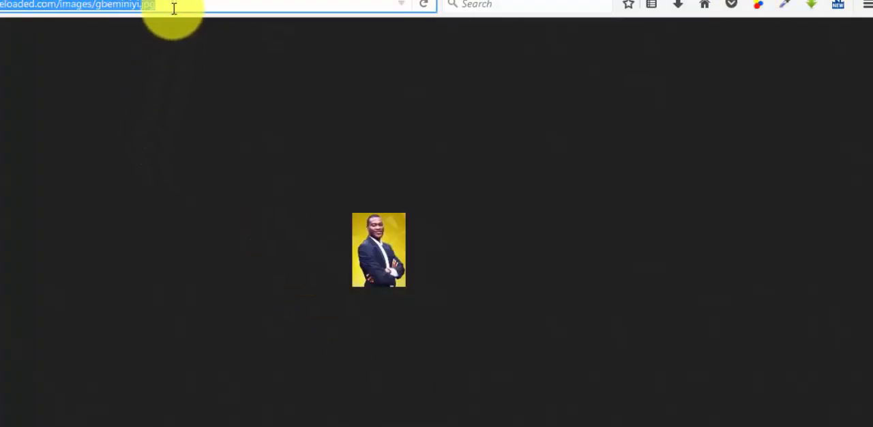
pyautogui.hotkey('ctrl', 'v')
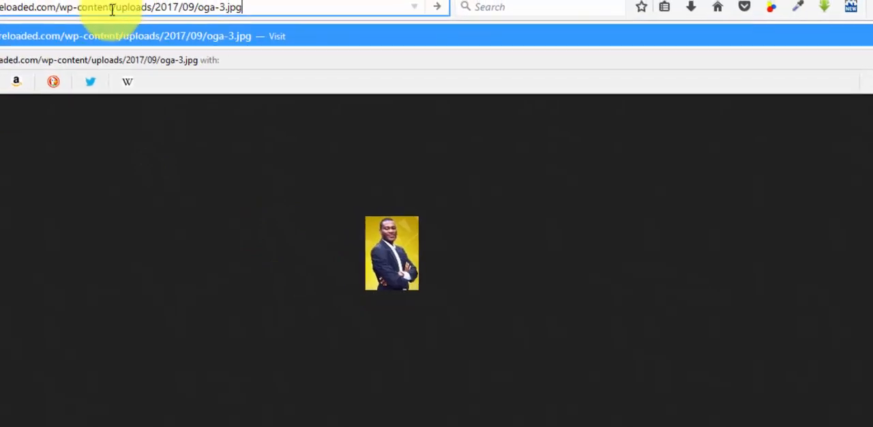
pyautogui.press('Return')
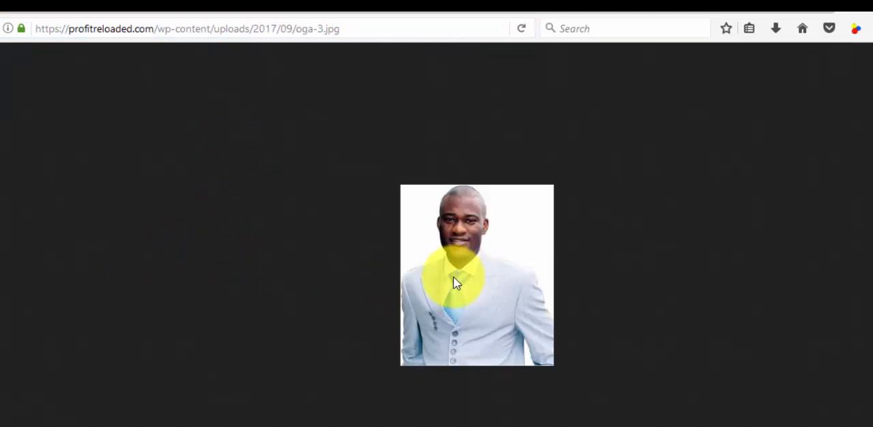
pyautogui.click(335, 29)
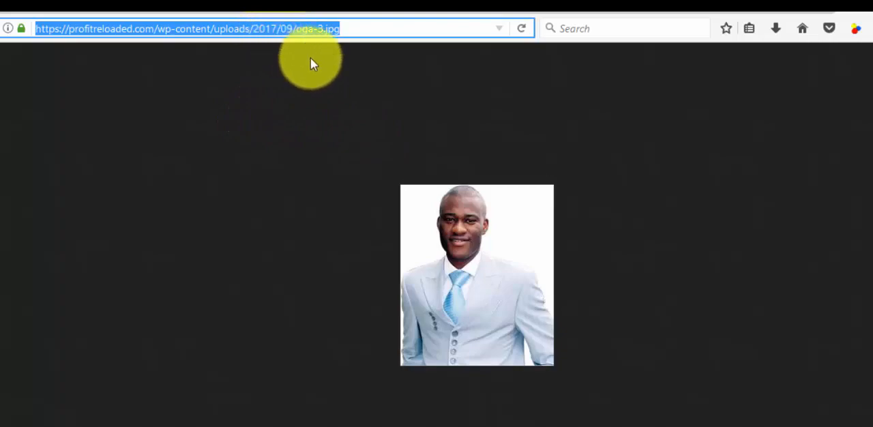
# Step: Switch to the Word message document and paste the oga-3.jpg URL on a new line below the signature image code
pyautogui.click(586, 10)
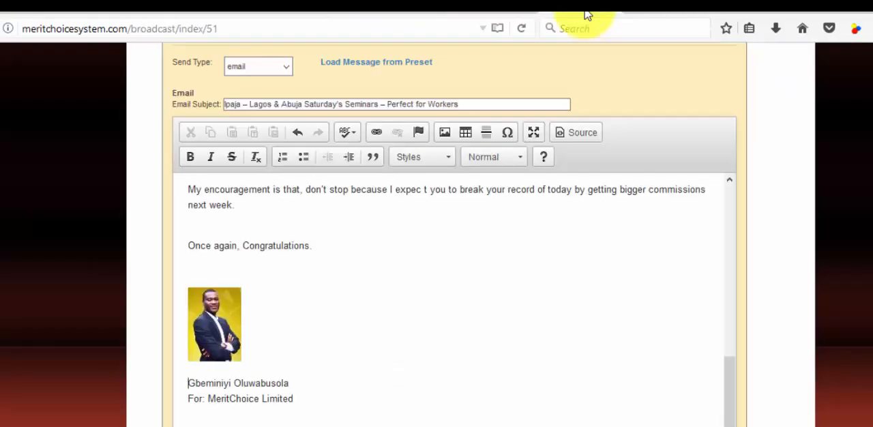
pyautogui.click(216, 328)
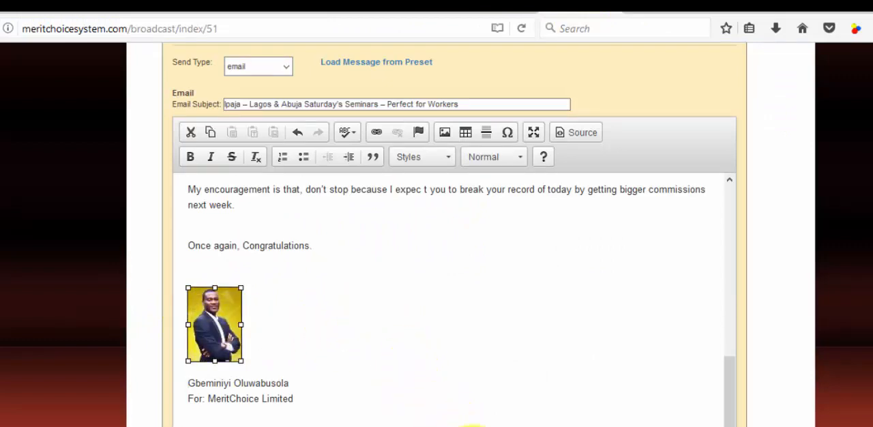
pyautogui.moveTo(462, 426)
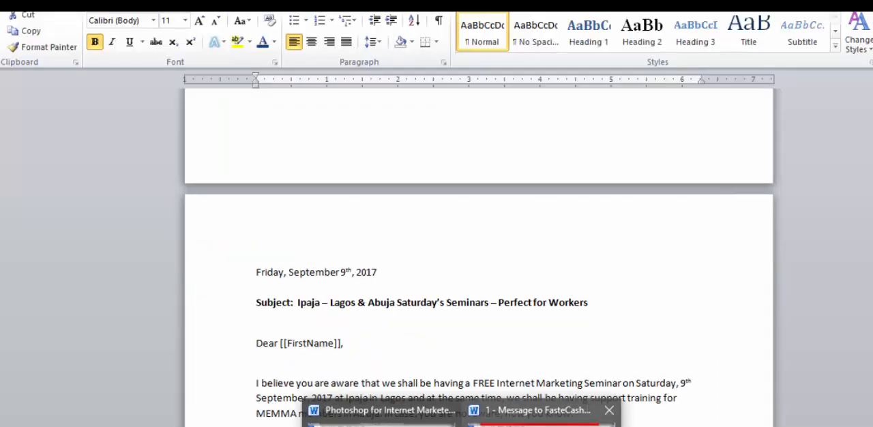
pyautogui.click(541, 423)
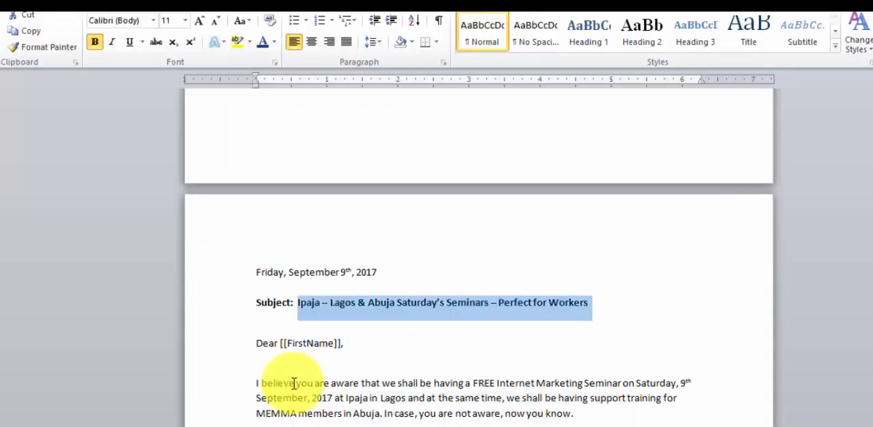
pyautogui.scroll(-15, 280, 327)
pyautogui.scroll(-5, 281, 327)
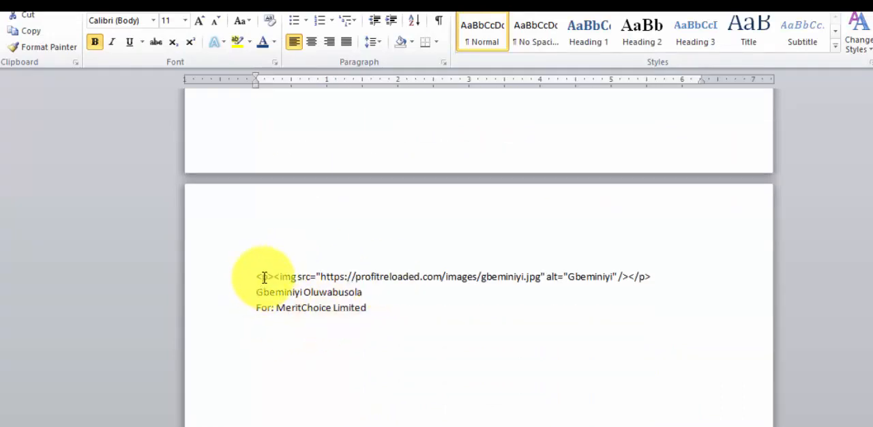
pyautogui.moveTo(254, 275); pyautogui.dragTo(653, 275)
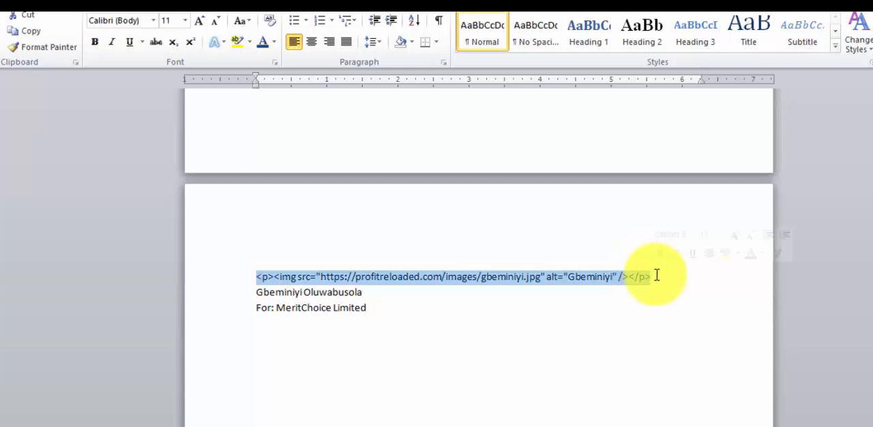
pyautogui.click(657, 276)
pyautogui.press('Return')
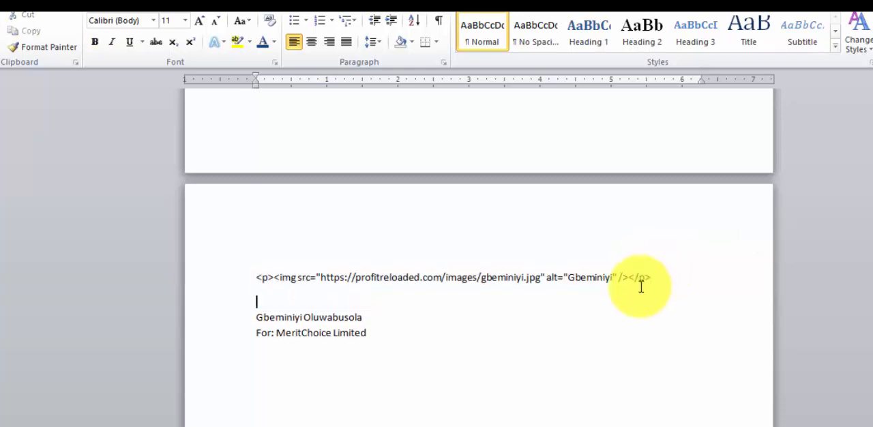
pyautogui.hotkey('ctrl', 'v')
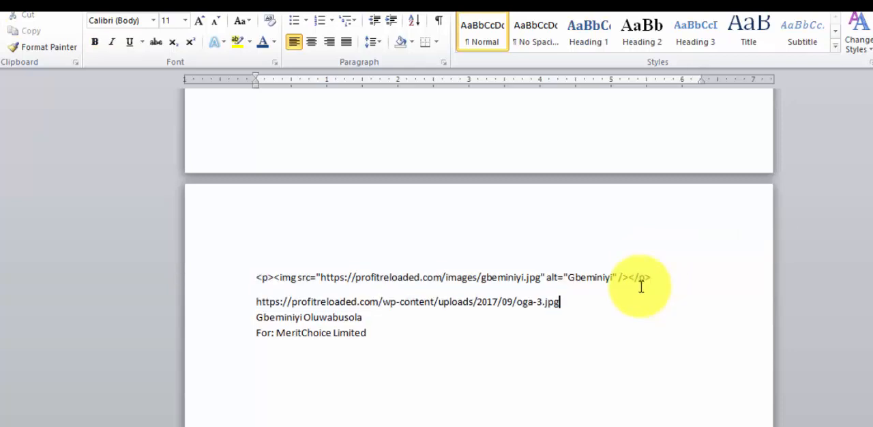
# Step: Insert a blank line between the pasted URL and the sender's name
pyautogui.click(247, 322)
pyautogui.click(255, 321)
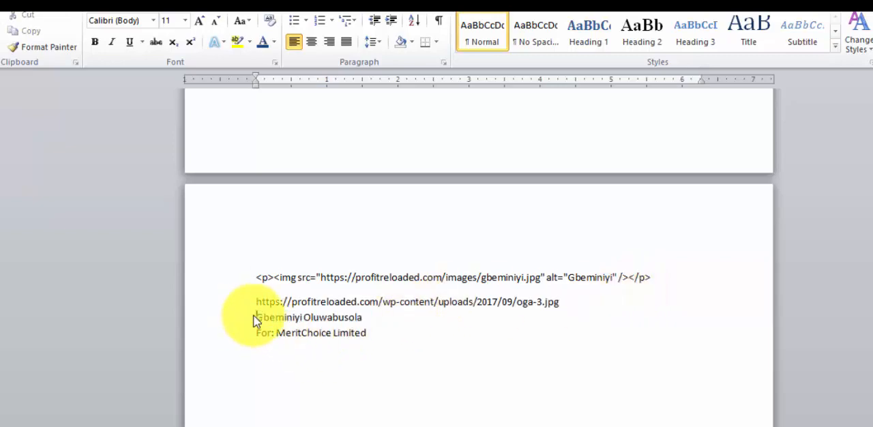
pyautogui.press('Return')
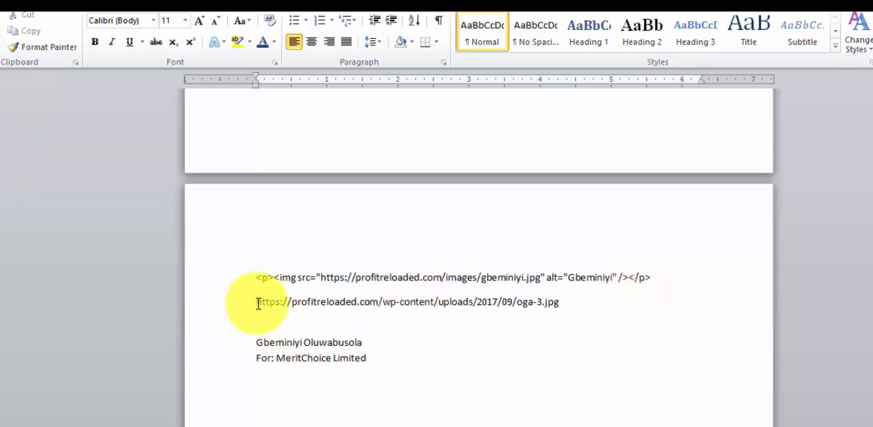
# Step: Copy the opening `<p><img src="` portion of the existing image code and paste it directly before the oga-3.jpg URL
pyautogui.moveTo(257, 304); pyautogui.dragTo(561, 296)
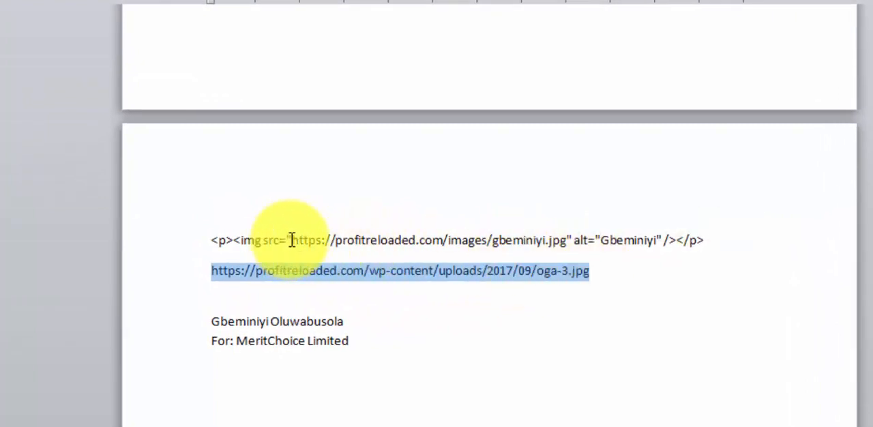
pyautogui.moveTo(291, 240); pyautogui.dragTo(566, 237)
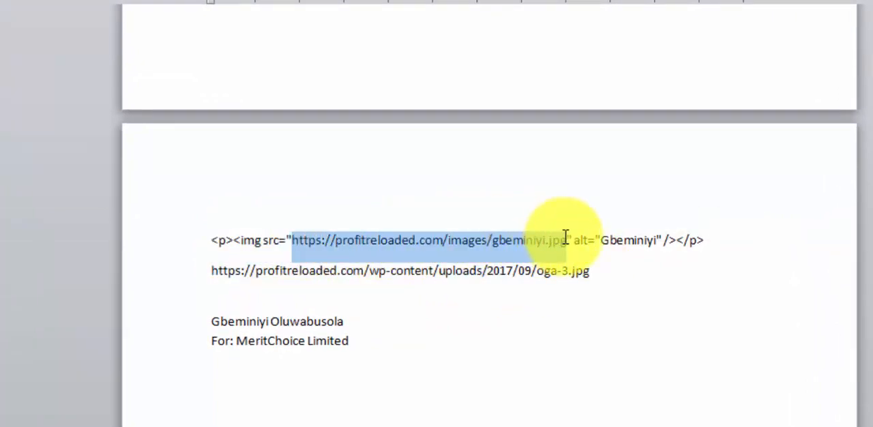
pyautogui.click(565, 237)
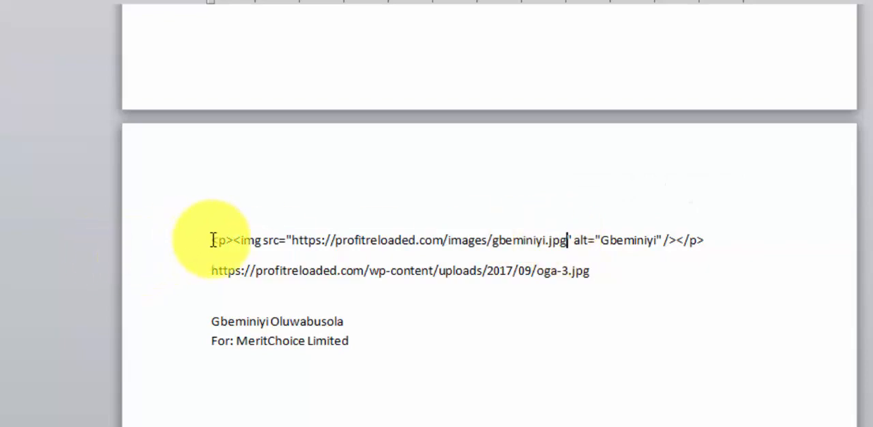
pyautogui.moveTo(213, 240); pyautogui.dragTo(250, 241)
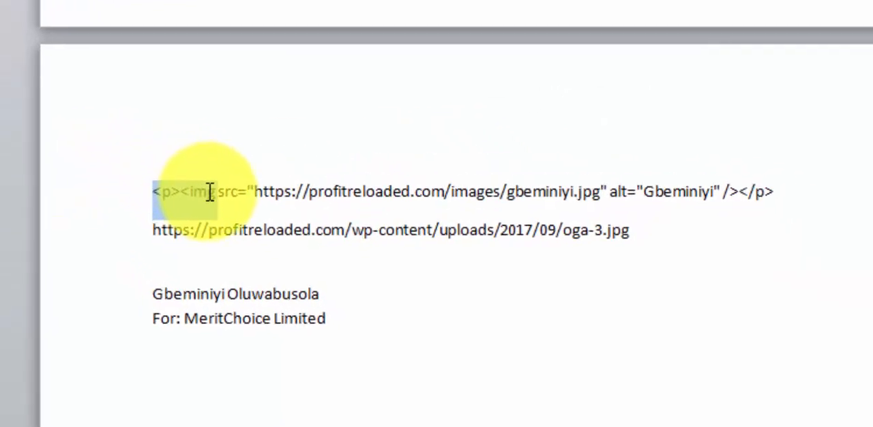
pyautogui.moveTo(210, 192); pyautogui.dragTo(250, 190)
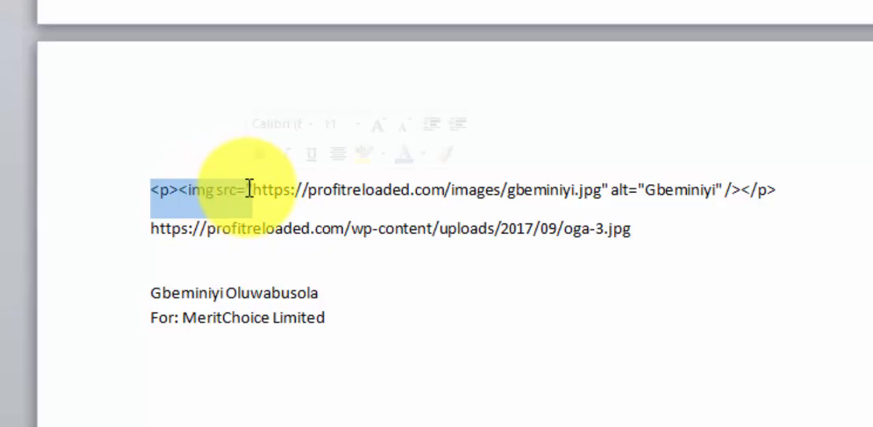
pyautogui.click(151, 232)
pyautogui.hotkey('ctrl', 'v')
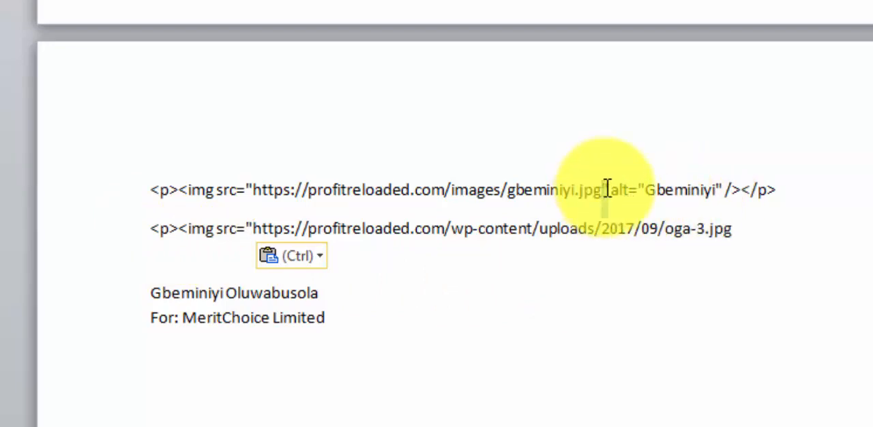
# Step: Copy the closing quote, alt attribute and closing tags from the existing image code and paste them after the oga-3.jpg URL
pyautogui.moveTo(606, 190); pyautogui.dragTo(773, 191)
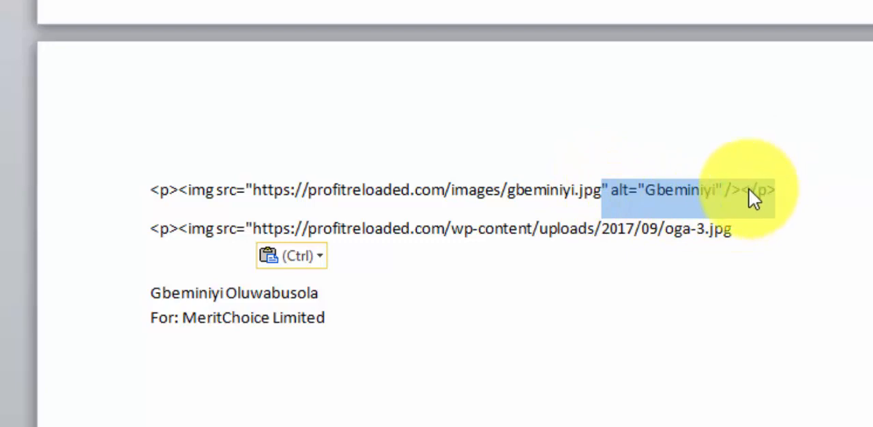
pyautogui.click(739, 228)
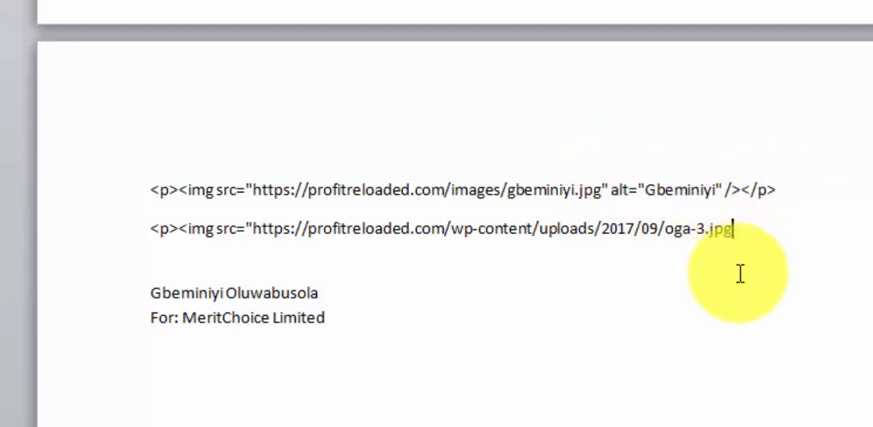
pyautogui.hotkey('ctrl', 'v')
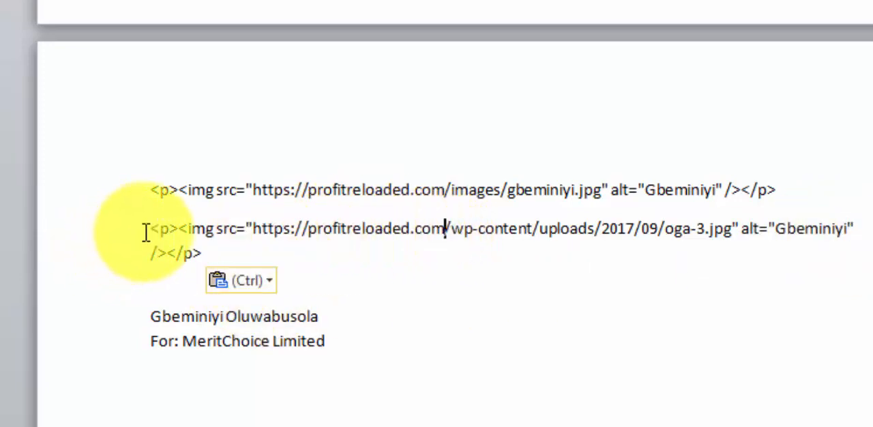
# Step: Select and copy the completed oga-3.jpg image code together with the sender's name and company lines
pyautogui.moveTo(151, 230); pyautogui.dragTo(246, 228)
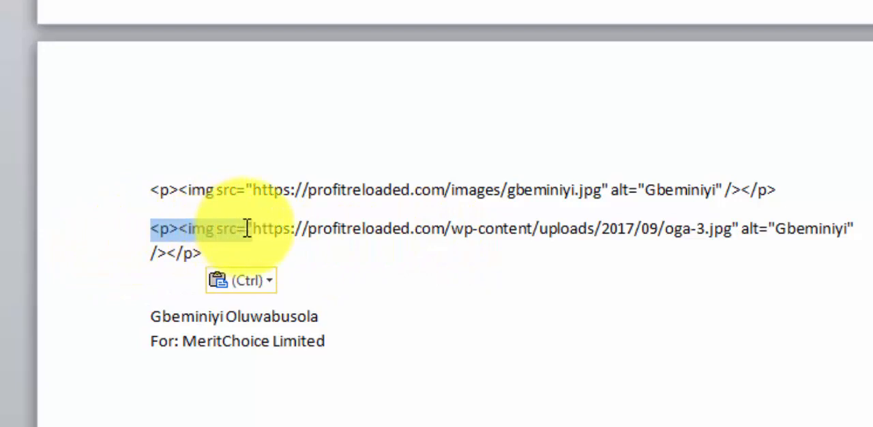
pyautogui.click(247, 229)
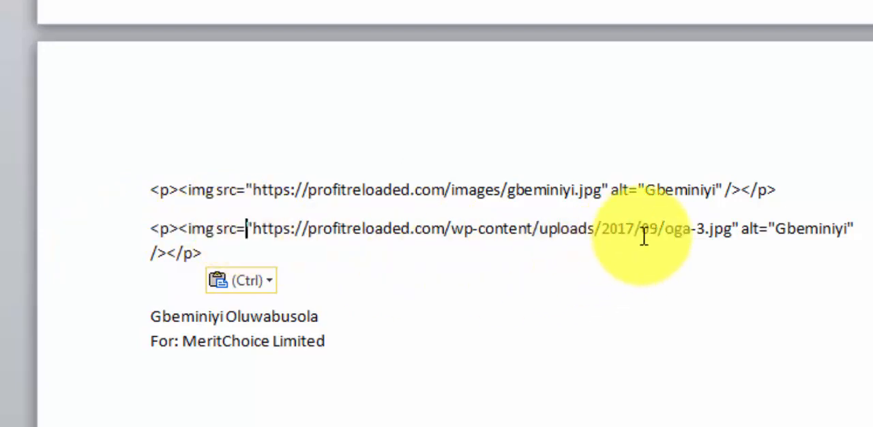
pyautogui.click(732, 228)
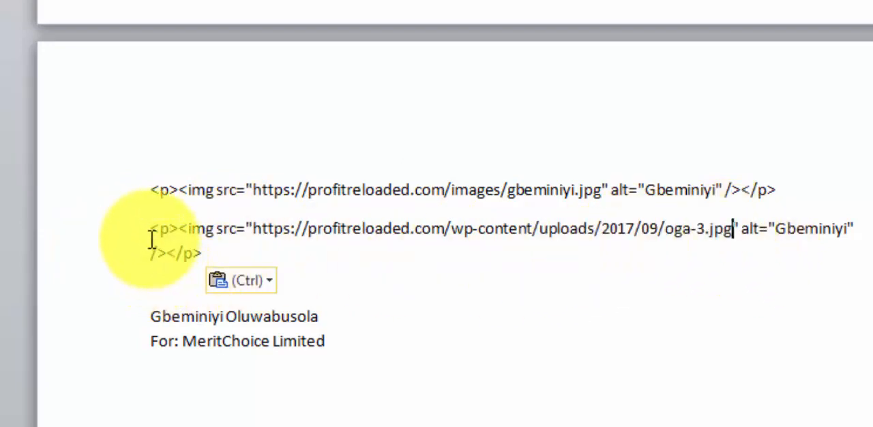
pyautogui.moveTo(151, 232); pyautogui.dragTo(199, 251)
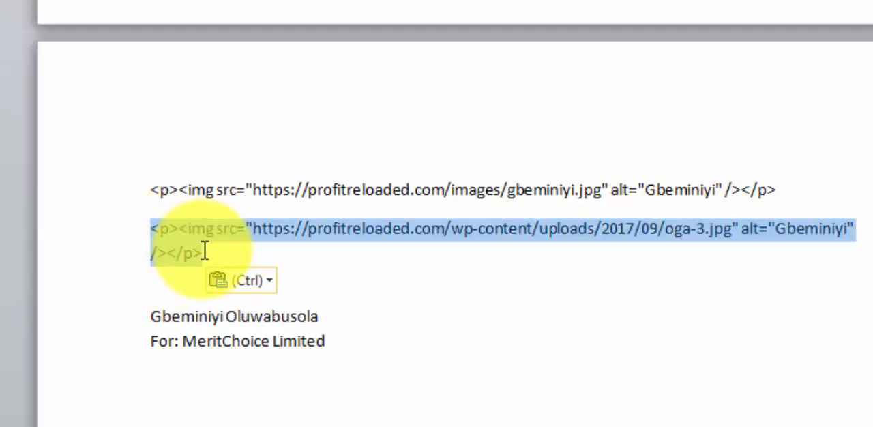
pyautogui.click(144, 248)
pyautogui.moveTo(152, 228)
pyautogui.mouseDown()
pyautogui.moveTo(318, 341)
pyautogui.moveTo(307, 332)
pyautogui.mouseUp()
pyautogui.hotkey('ctrl', 'c')
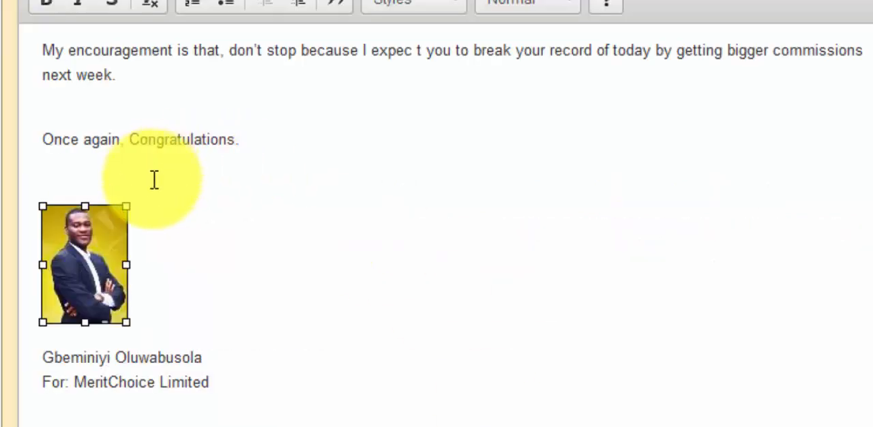
# Step: Switch to the MagicResponder message and delete the old signature picture and the sender's name and company lines
pyautogui.click(169, 216)
pyautogui.click(63, 233)
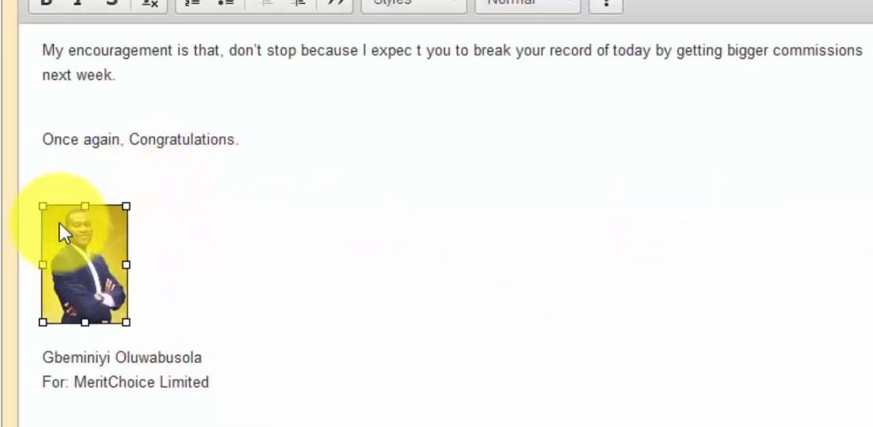
pyautogui.press('Delete')
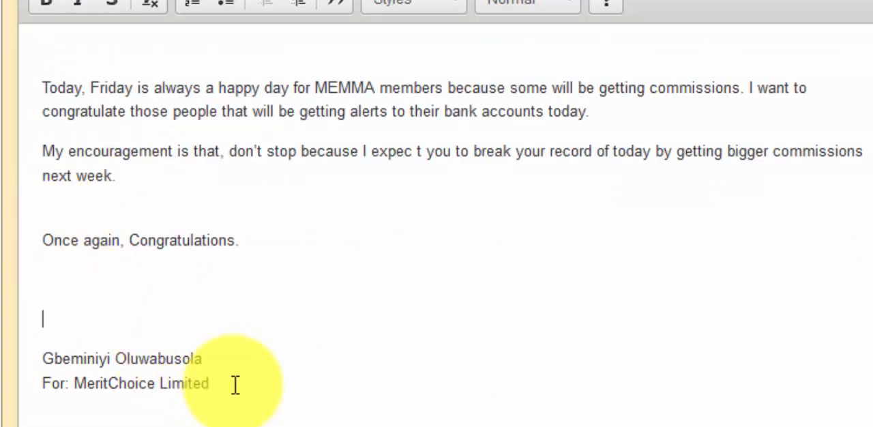
pyautogui.moveTo(234, 384)
pyautogui.mouseDown()
pyautogui.moveTo(47, 345)
pyautogui.moveTo(25, 353)
pyautogui.mouseUp()
pyautogui.press('Delete')
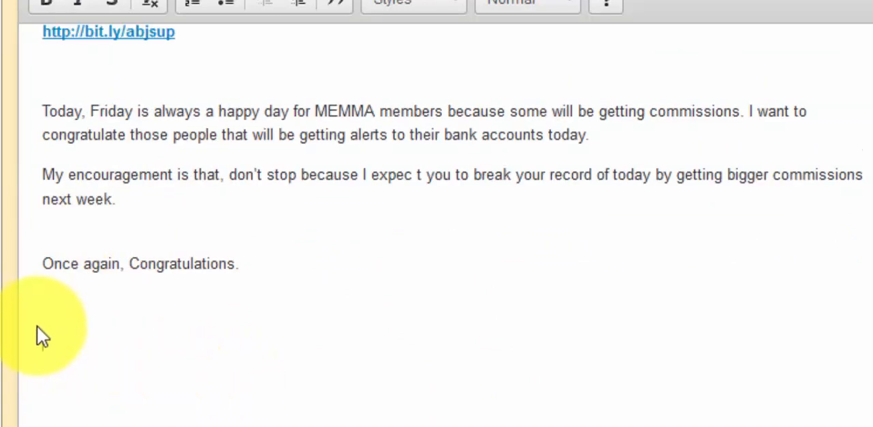
# Step: Paste the copied oga-3.jpg signature block below the closing congratulations and remove the blank line above the sender's name
pyautogui.hotkey('ctrl', 'v')
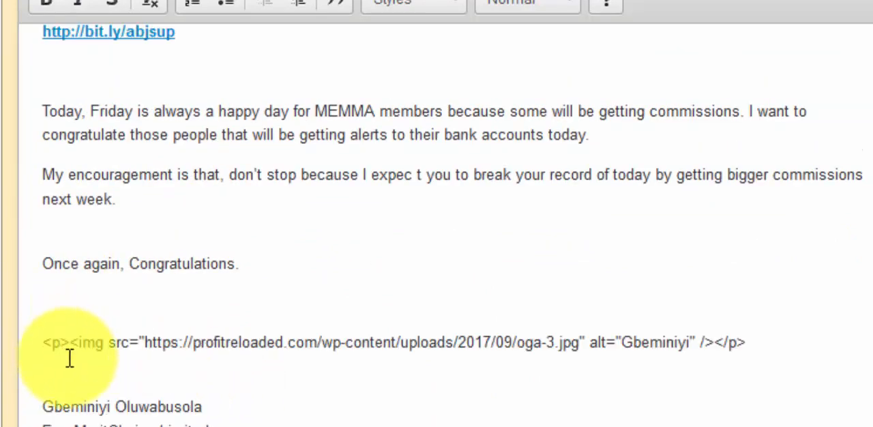
pyautogui.click(43, 408)
pyautogui.press('BackSpace')
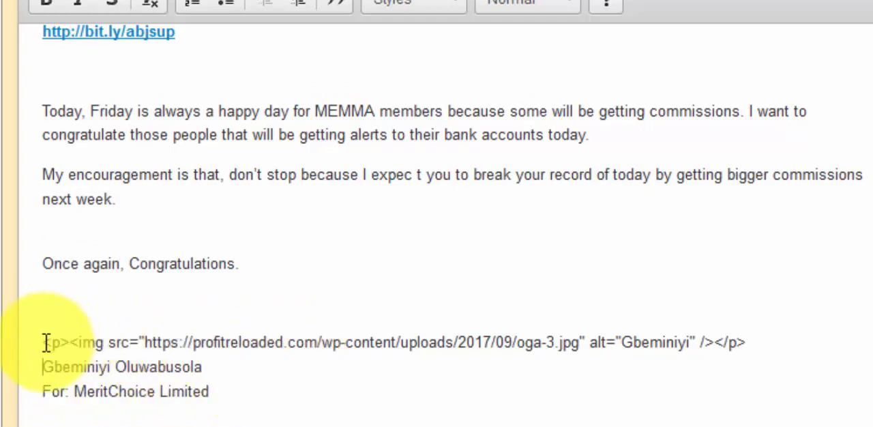
# Step: Copy the oga-3.jpg image code from the message and open the HTML source at the signature section
pyautogui.moveTo(42, 344); pyautogui.dragTo(746, 343)
pyautogui.hotkey('ctrl', 'c')
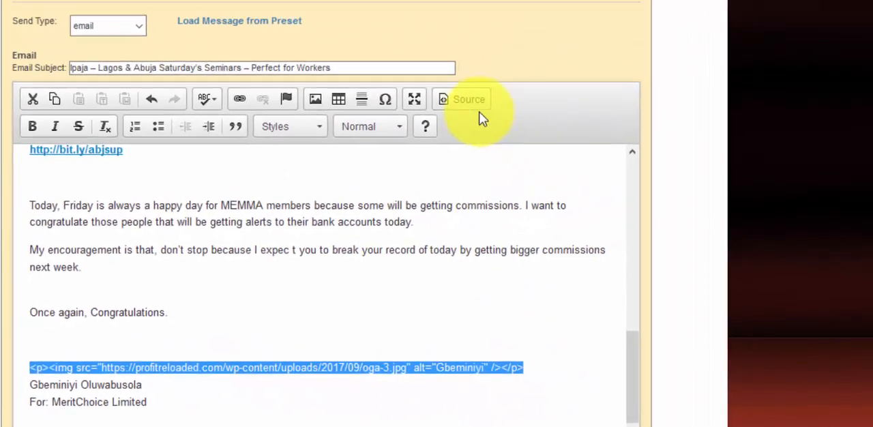
pyautogui.click(471, 113)
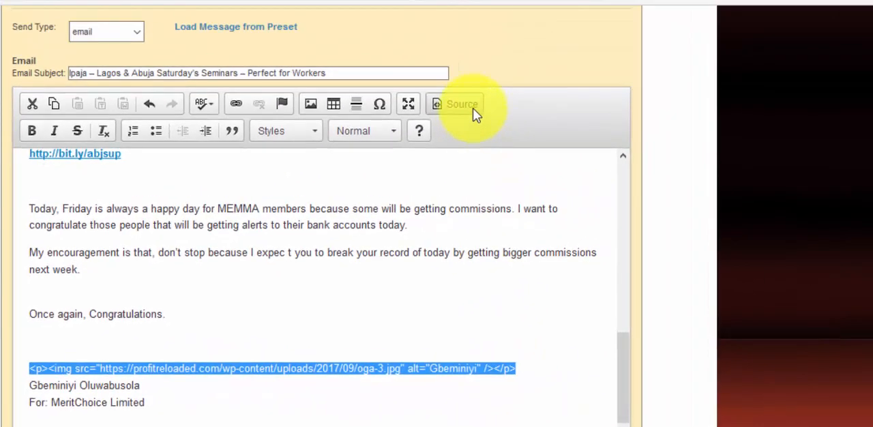
pyautogui.scroll(-5, 141, 242)
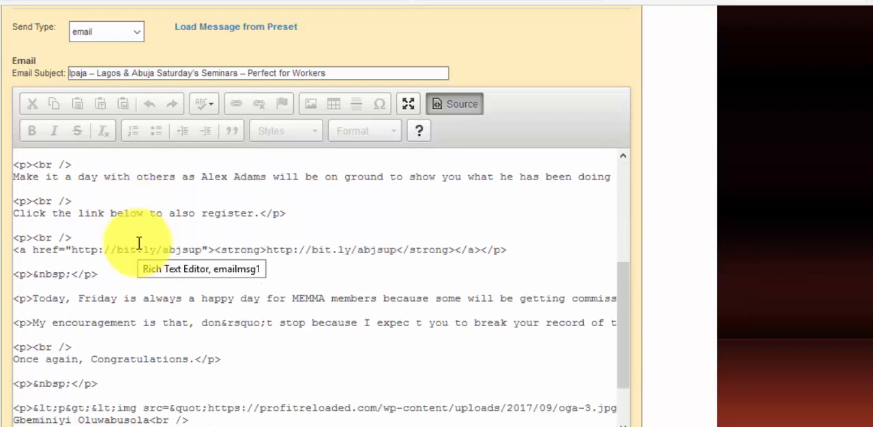
pyautogui.scroll(-1, 138, 243)
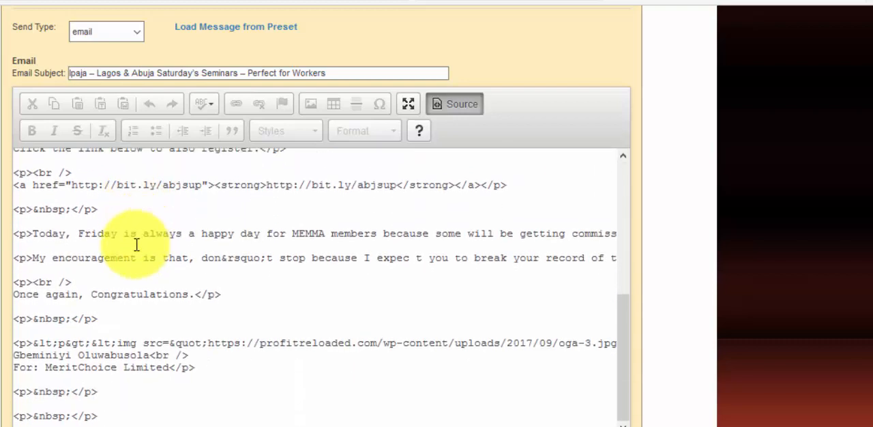
# Step: Replace the escaped image code in the HTML source with the copied oga-3.jpg image tag, keeping the line break after it
pyautogui.click(35, 346)
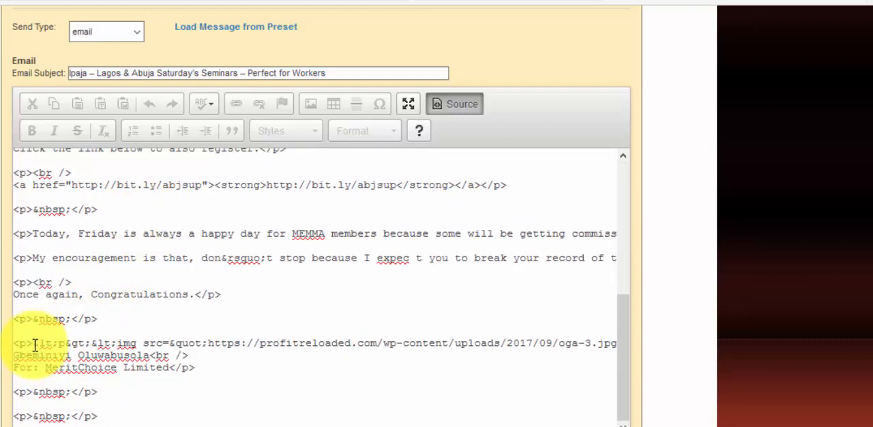
pyautogui.moveTo(49, 343); pyautogui.dragTo(581, 346)
pyautogui.click(481, 331)
pyautogui.moveTo(490, 333); pyautogui.dragTo(495, 340)
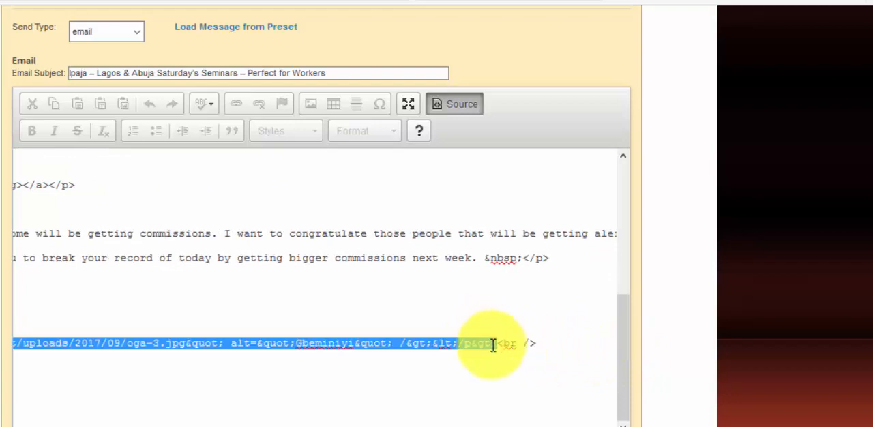
pyautogui.hotkey('ctrl', 'v')
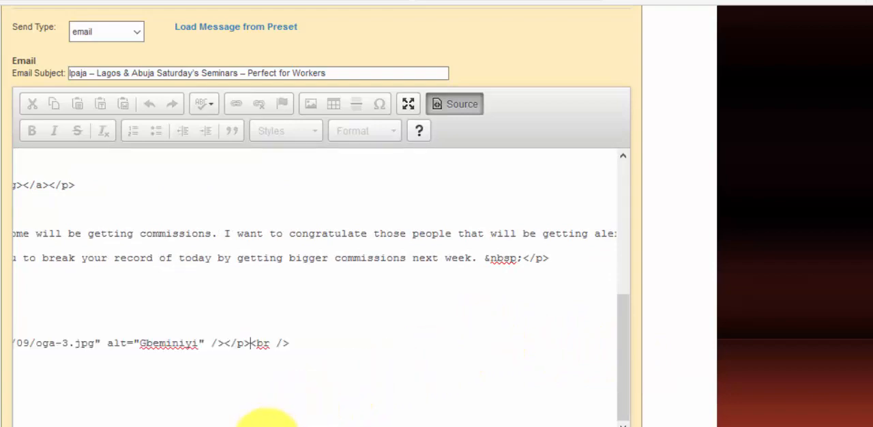
pyautogui.moveTo(256, 426); pyautogui.dragTo(65, 426)
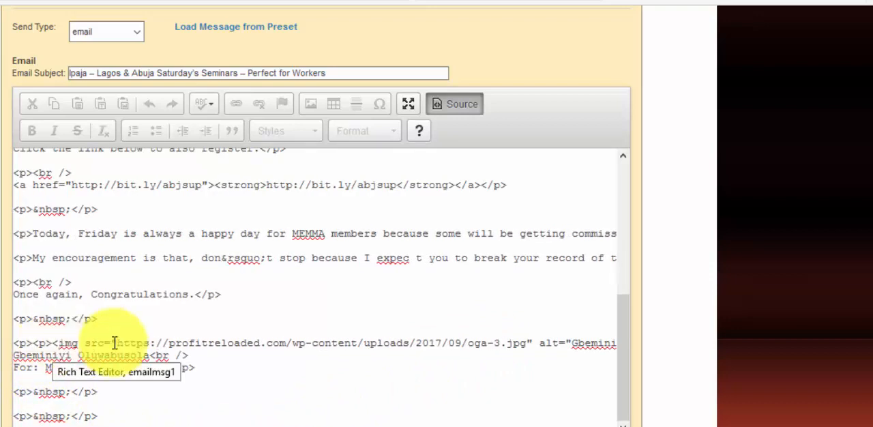
# Step: Return the message to the formatted view and review the new signature picture above the sender's name
pyautogui.click(455, 106)
pyautogui.scroll(-10, 288, 278)
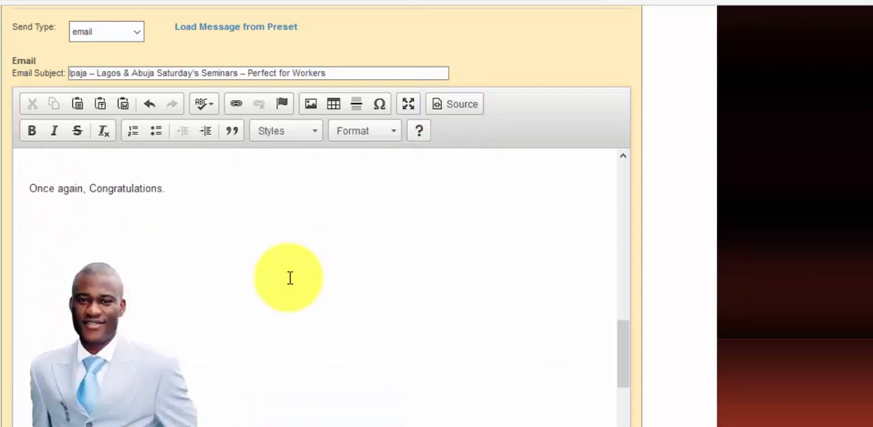
pyautogui.scroll(-2, 286, 278)
pyautogui.scroll(2, 92, 252)
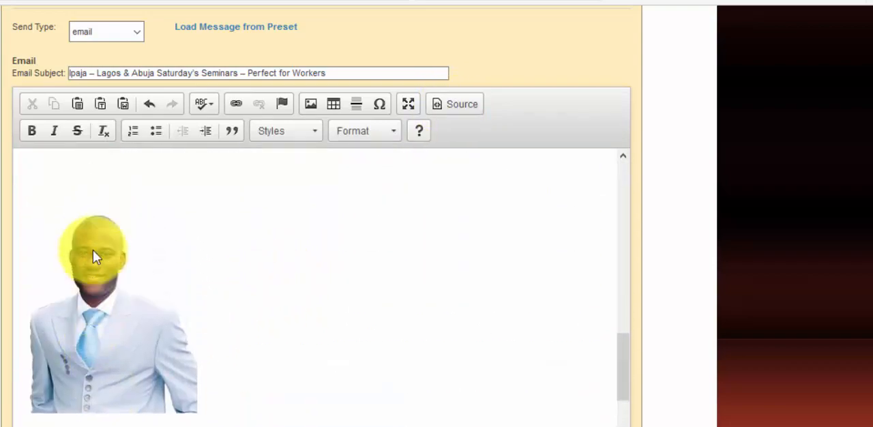
pyautogui.scroll(2, 92, 250)
pyautogui.scroll(-2, 93, 250)
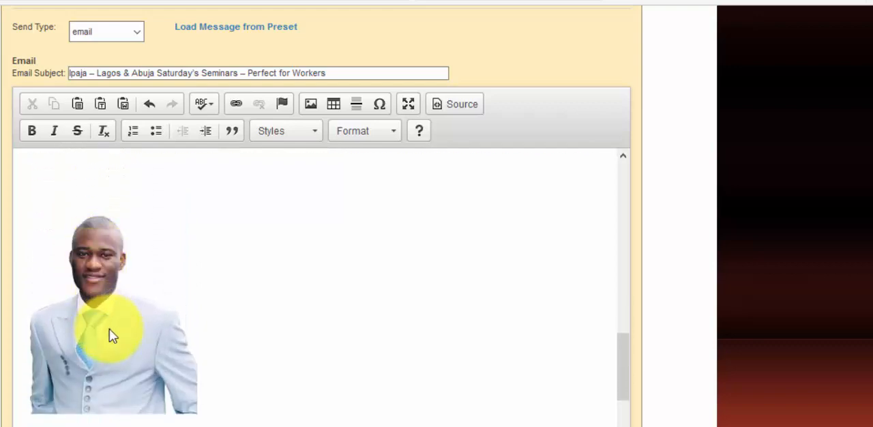
pyautogui.scroll(-2, 117, 335)
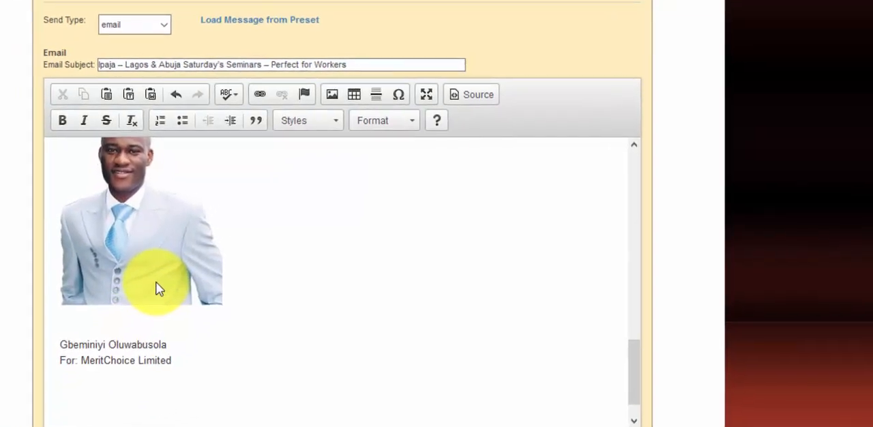
pyautogui.scroll(2, 156, 287)
# Step: Shrink the signature picture proportionally to about 60% of its size and remove the blank line between it and the sender's name
pyautogui.click(156, 298)
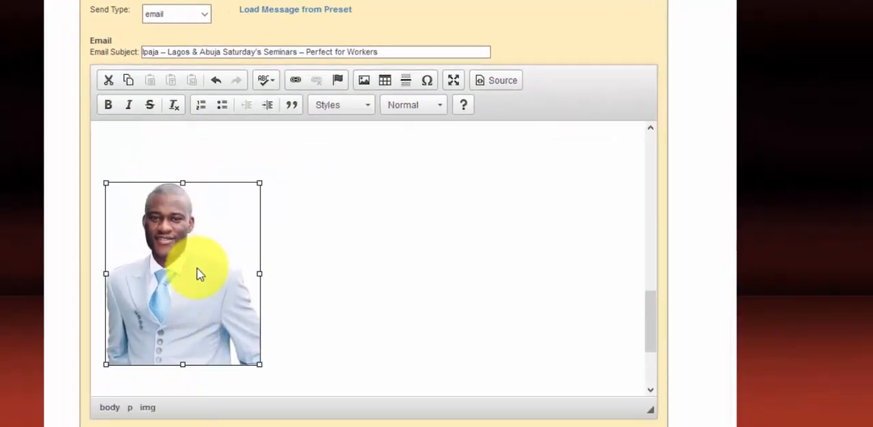
pyautogui.moveTo(258, 365); pyautogui.dragTo(197, 300)
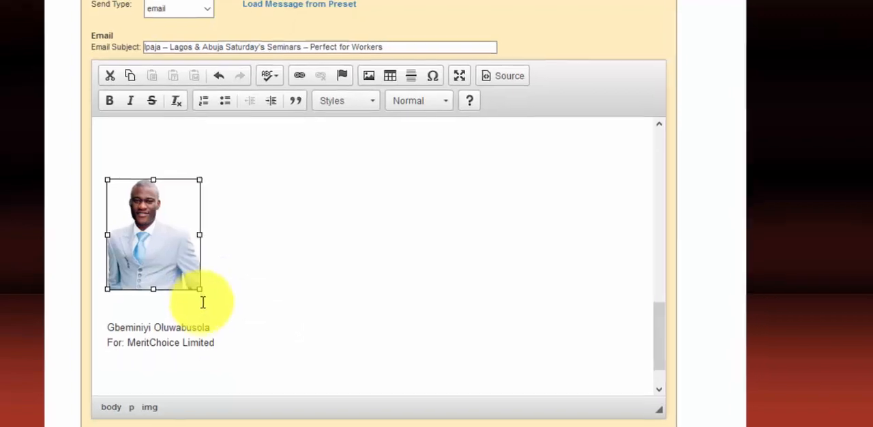
pyautogui.click(104, 331)
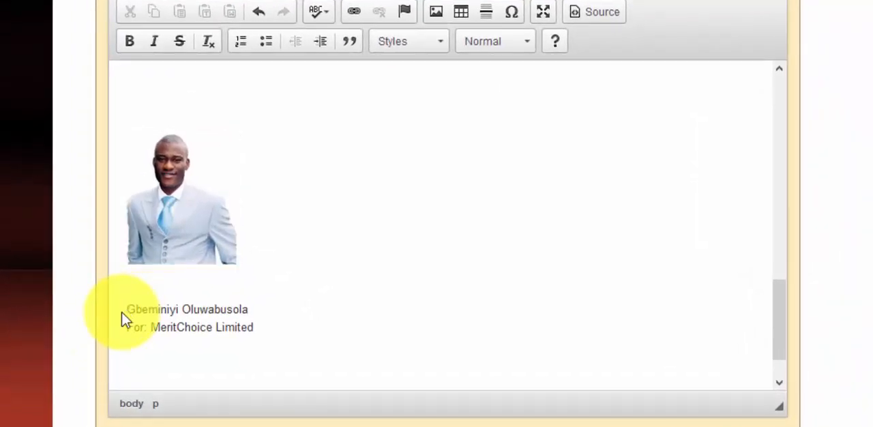
pyautogui.press('BackSpace')
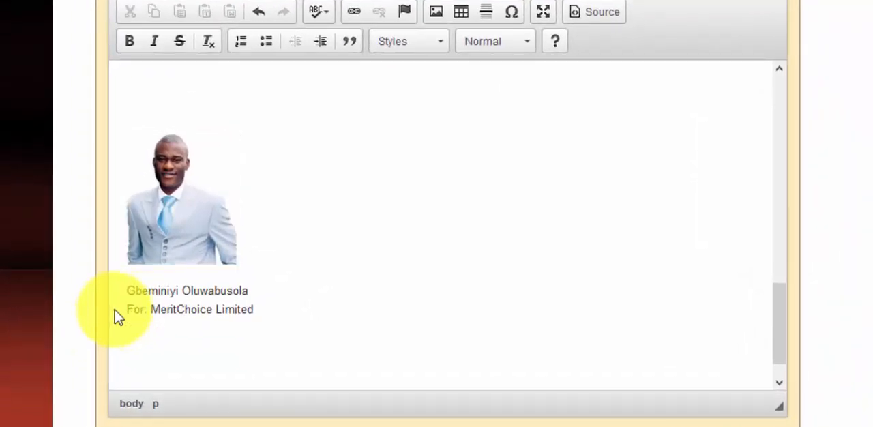
# Step: Remove the extra blank space between the "Once again, Congratulations." line and the signature picture
pyautogui.scroll(5, 205, 272)
pyautogui.click(157, 319)
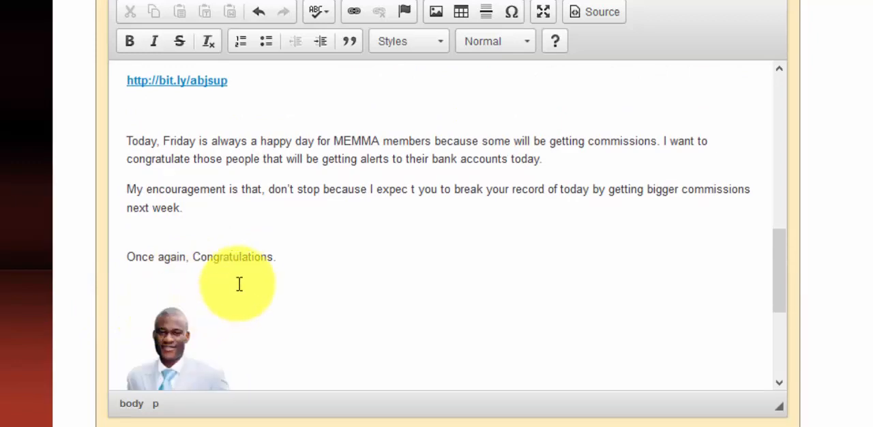
# Step: Review the message from the body text down to the signature picture and sender's name, and check the sending options below the editor
pyautogui.scroll(-3, 240, 283)
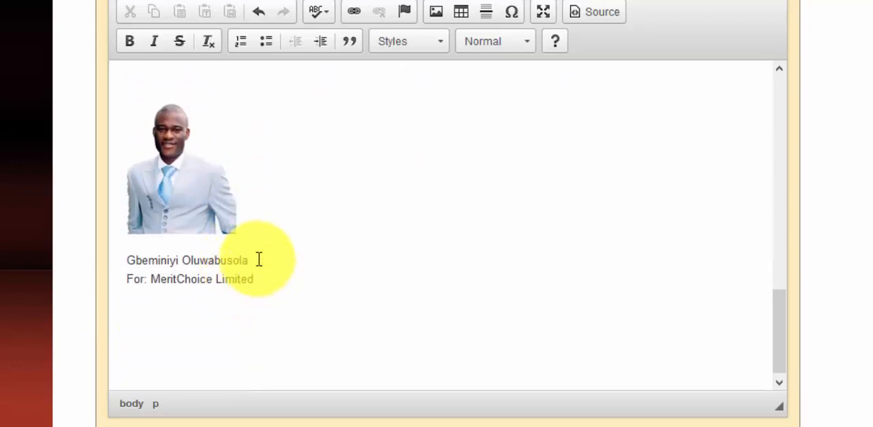
pyautogui.scroll(3, 259, 259)
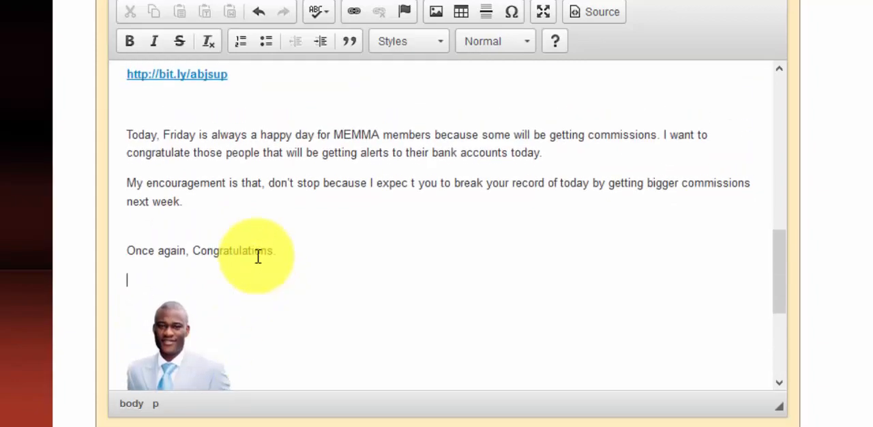
pyautogui.scroll(10, 259, 255)
pyautogui.scroll(-3, 361, 197)
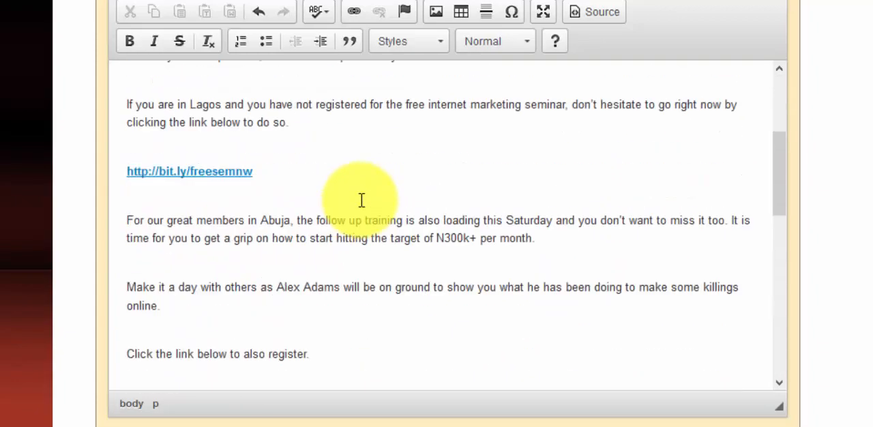
pyautogui.scroll(-3, 361, 199)
pyautogui.scroll(-3, 848, 259)
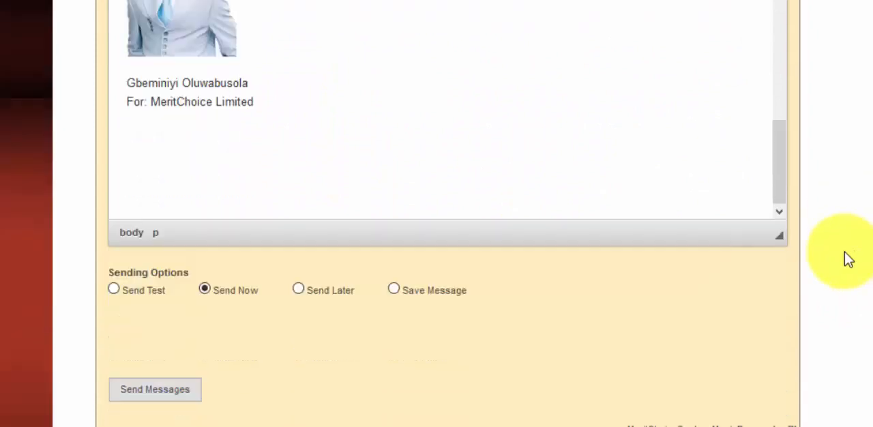
pyautogui.scroll(-1, 845, 252)
pyautogui.scroll(3, 230, 135)
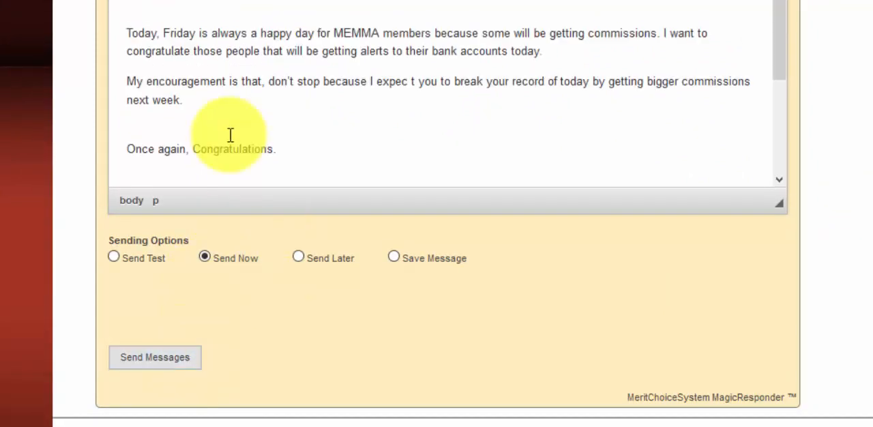
pyautogui.scroll(-4, 230, 135)
pyautogui.scroll(2, 198, 137)
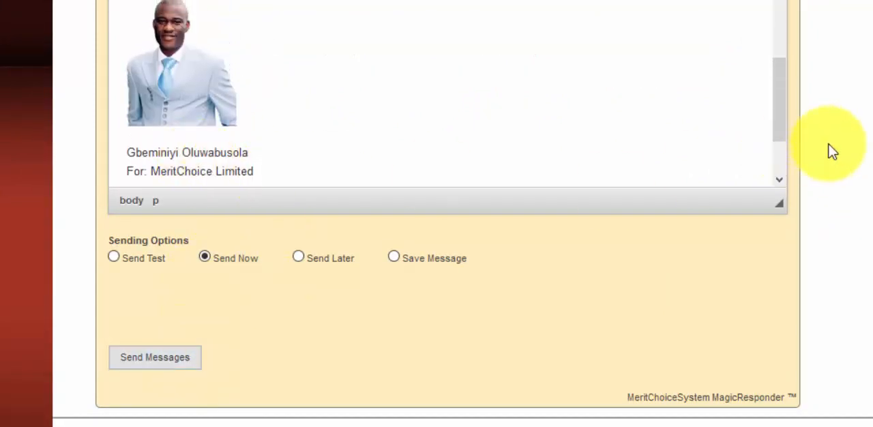
pyautogui.scroll(3, 832, 151)
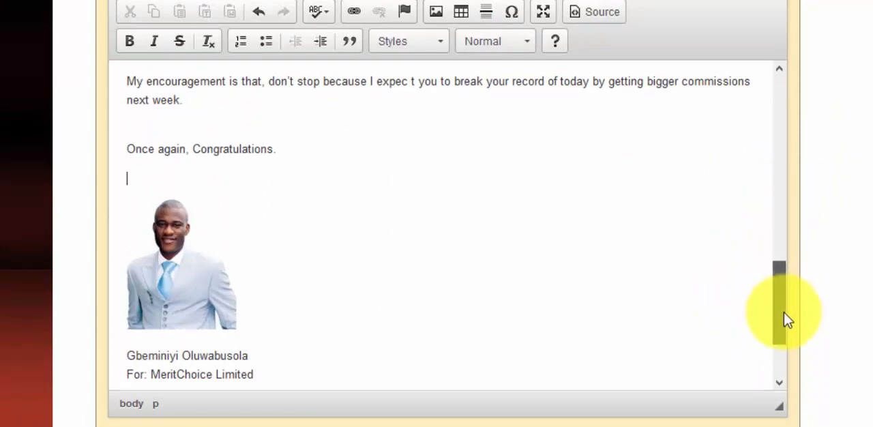
pyautogui.moveTo(788, 321); pyautogui.dragTo(780, 347)
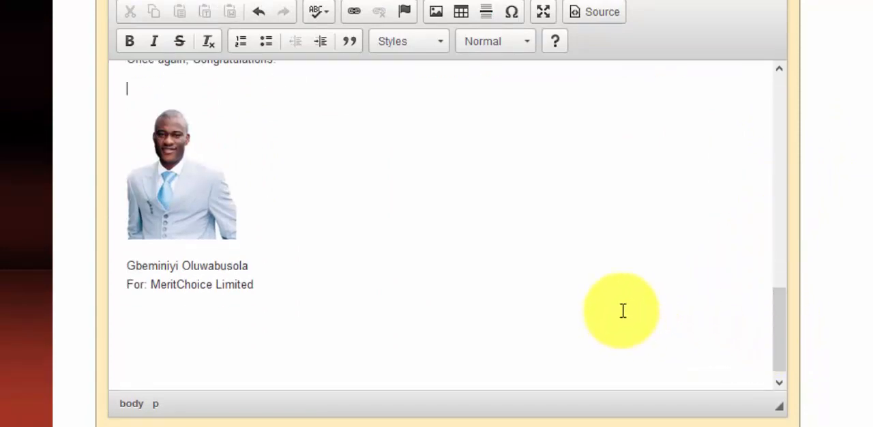